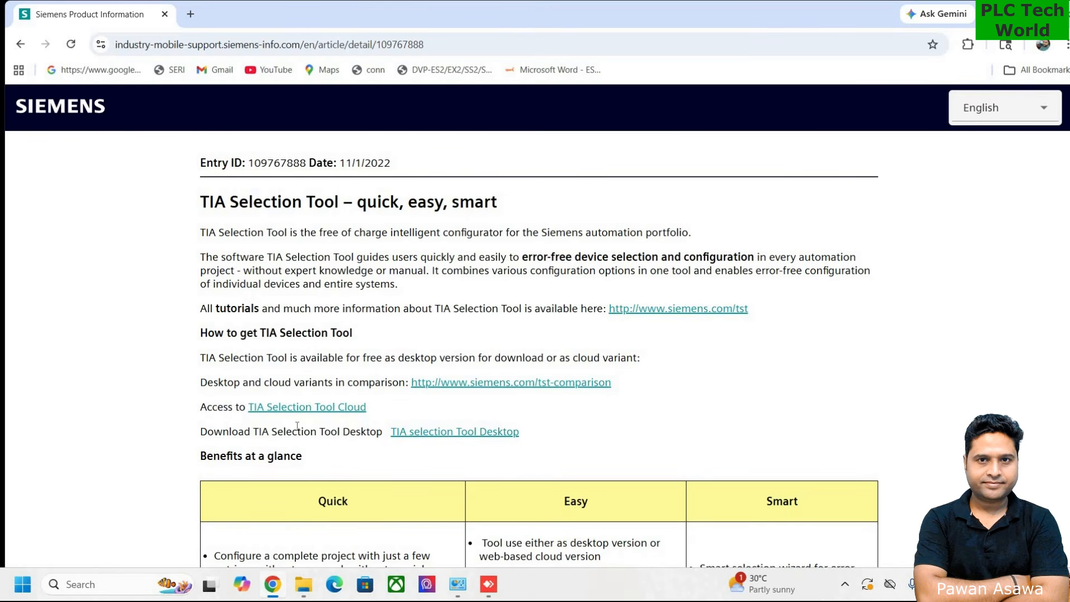
Download the desktop version of TIA Selection Tool and save the ZIP archive as TIA_Selection_Tool in the TIA SELECTION TOOL folder
drag(200, 431, 383, 431)
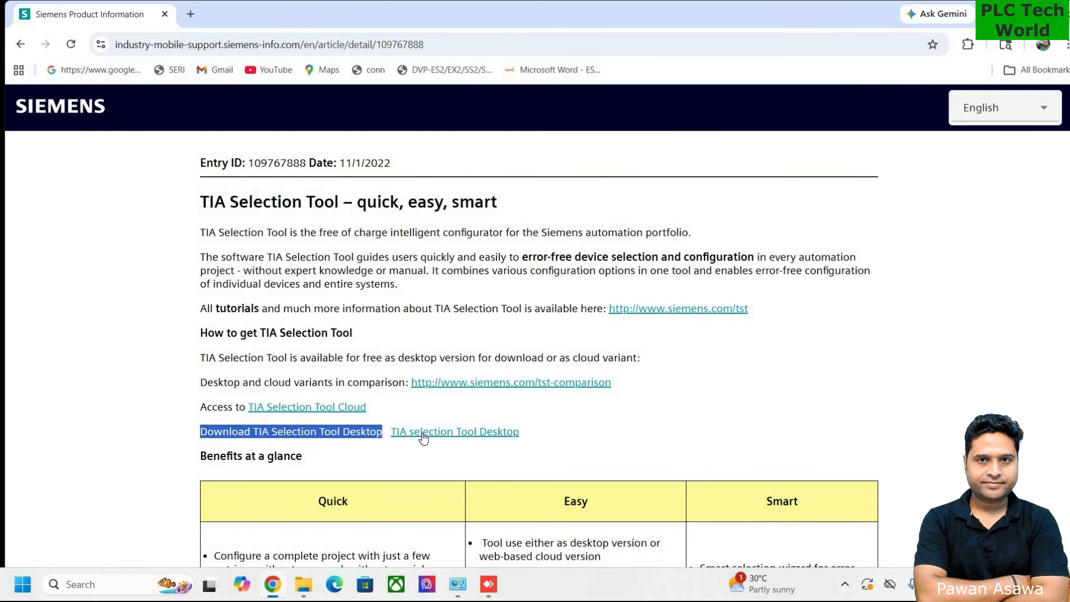
click(543, 445)
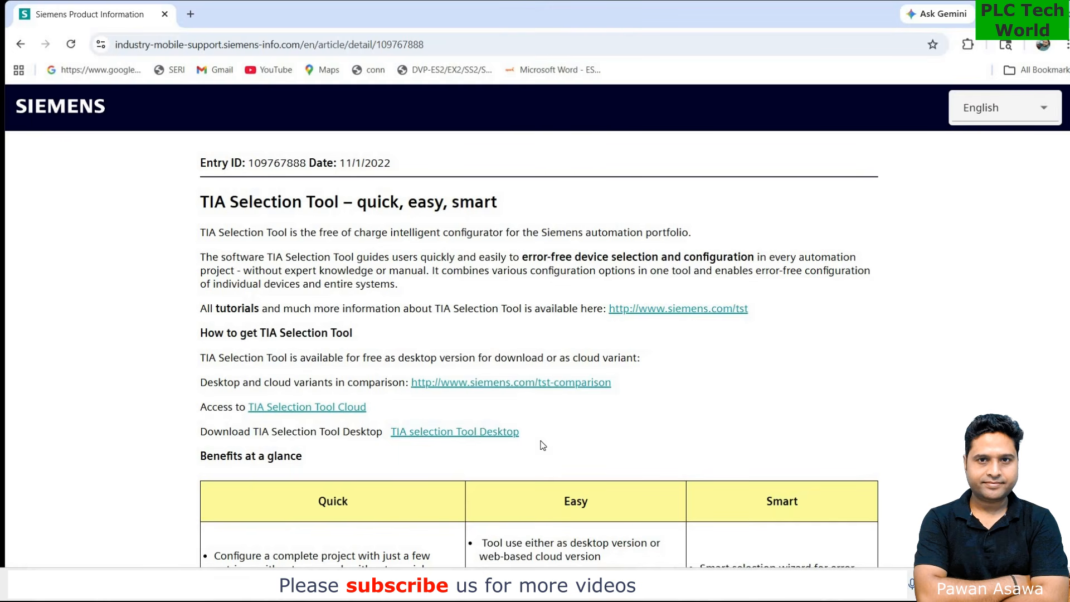
click(474, 433)
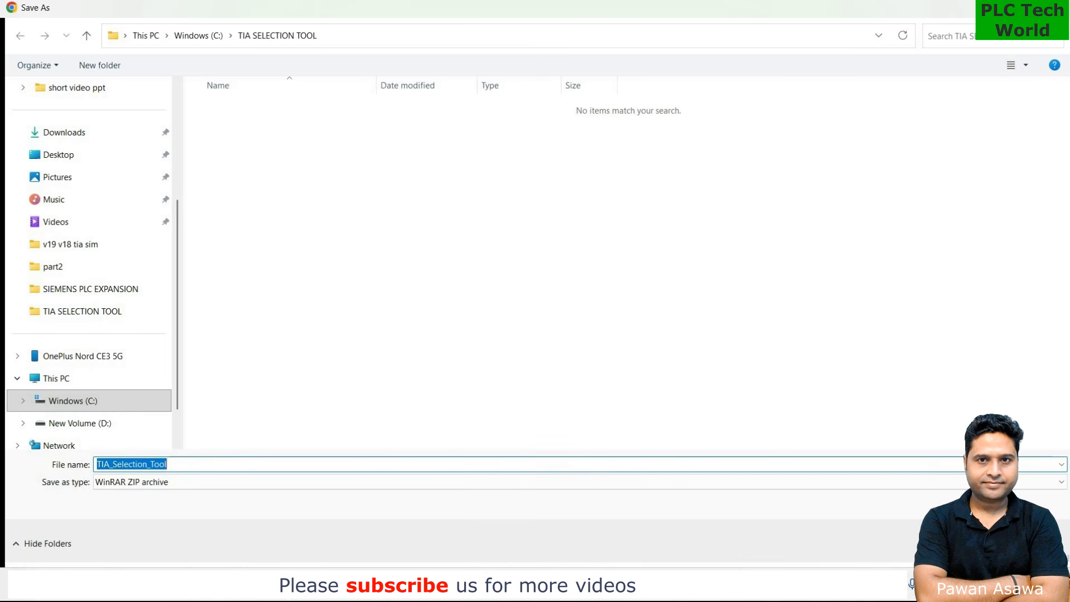
key(Return)
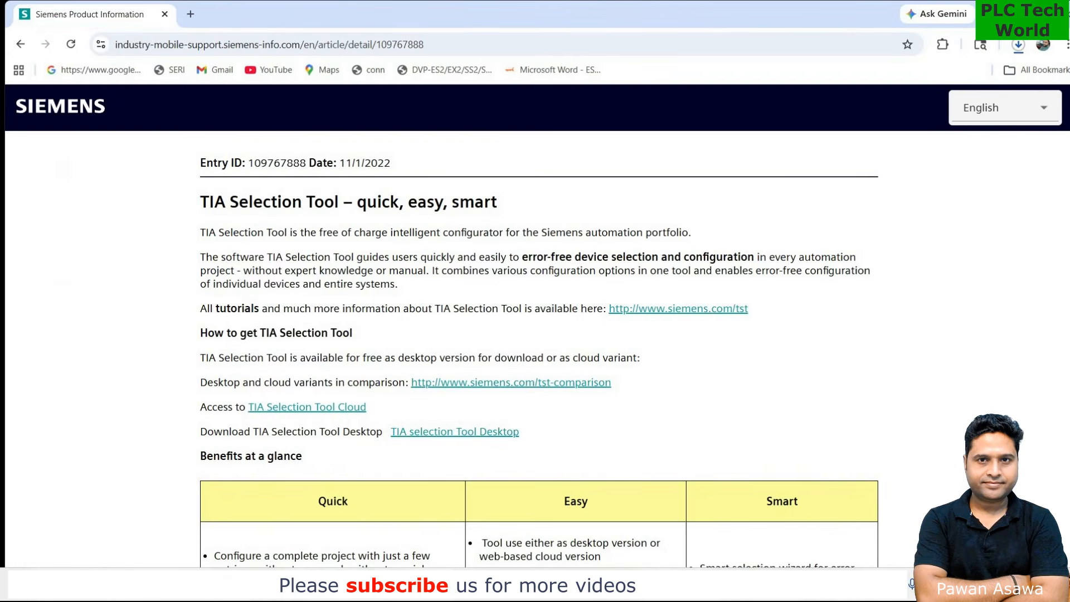
Show the downloaded TIA_Selection_Tool archive in its folder and extract it with WinRAR to the TIA_Selection_Tool subfolder
click(1018, 47)
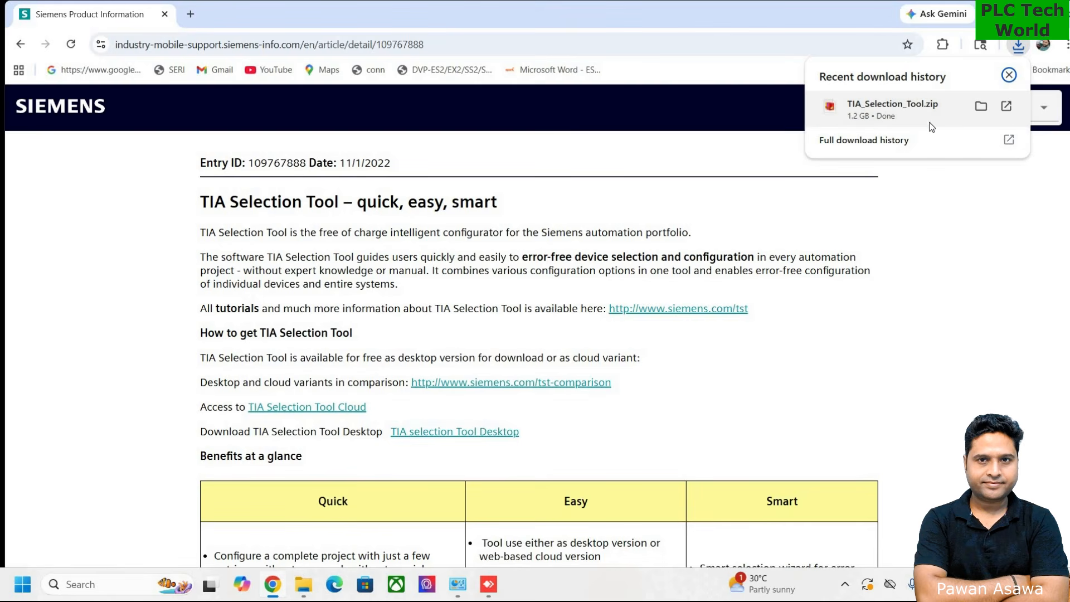
click(981, 107)
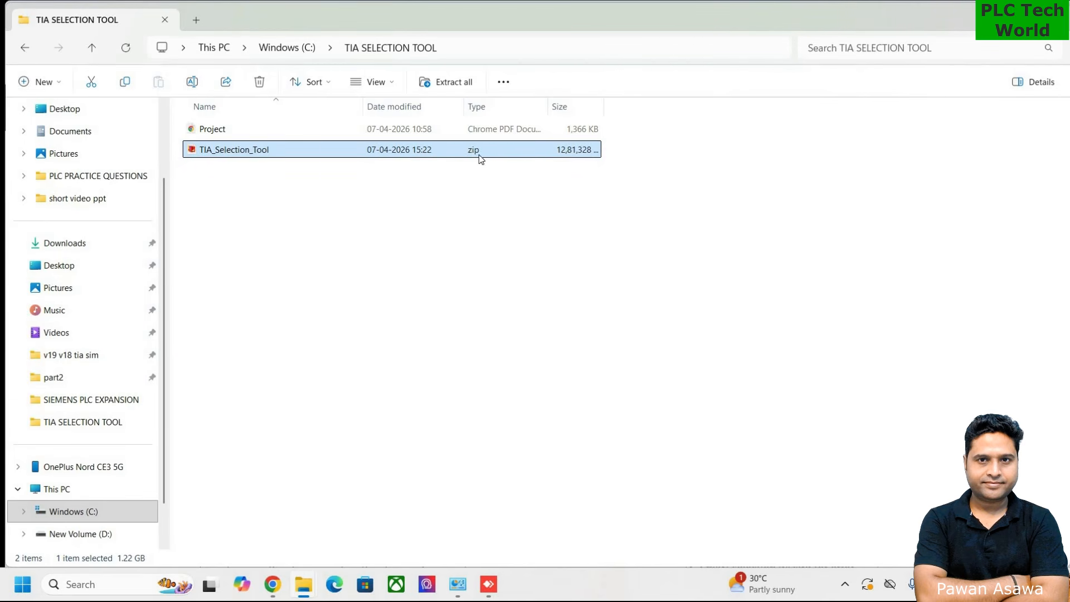
right_click(288, 152)
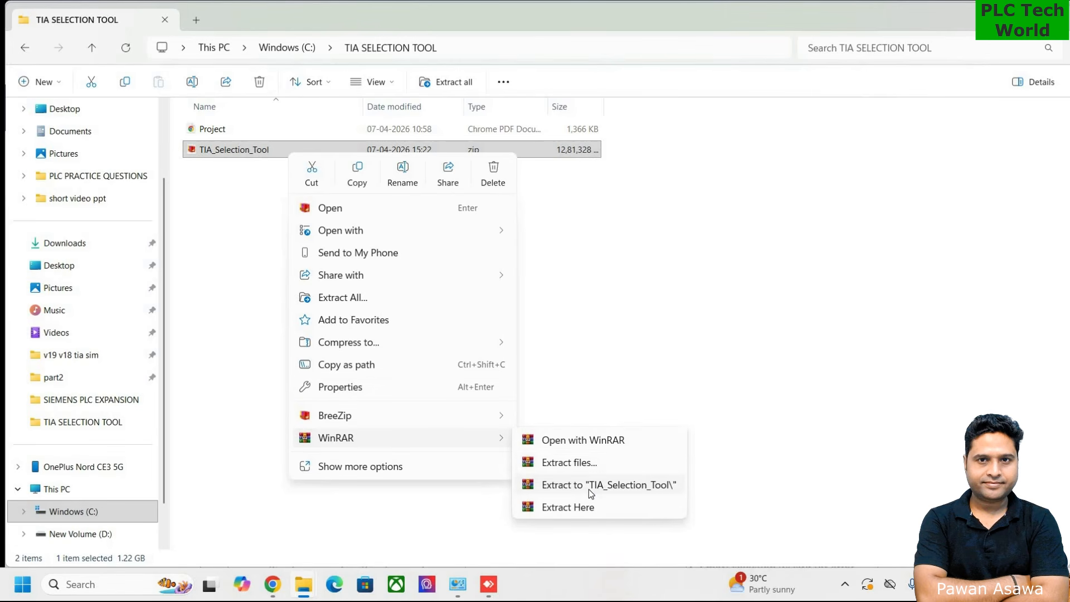
click(589, 489)
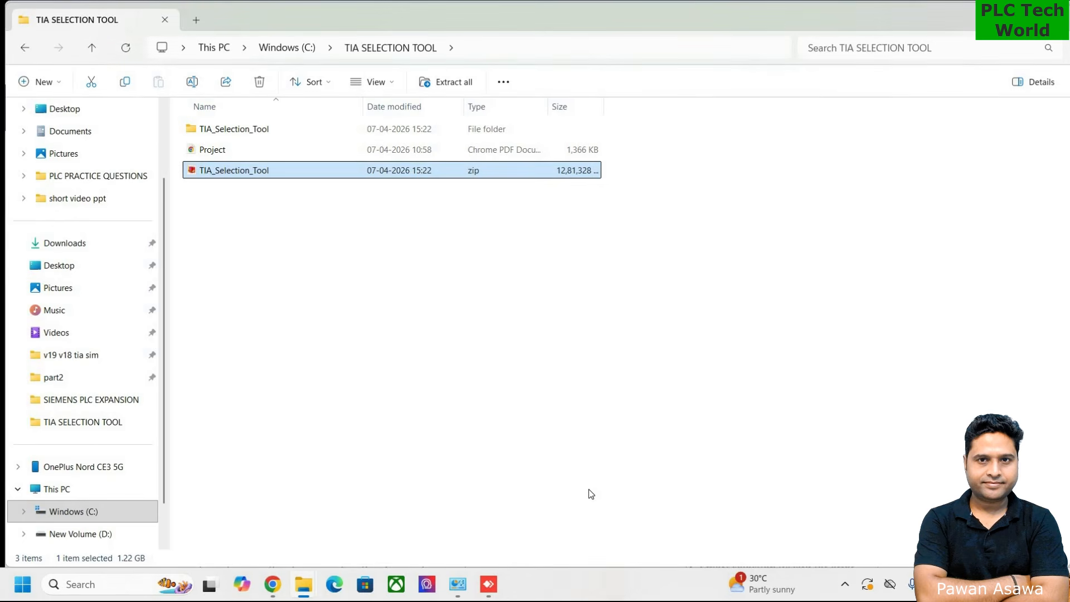
Launch the SelectionTool application from the extracted SelectionTool folder and maximize its window
double_click(266, 129)
double_click(267, 129)
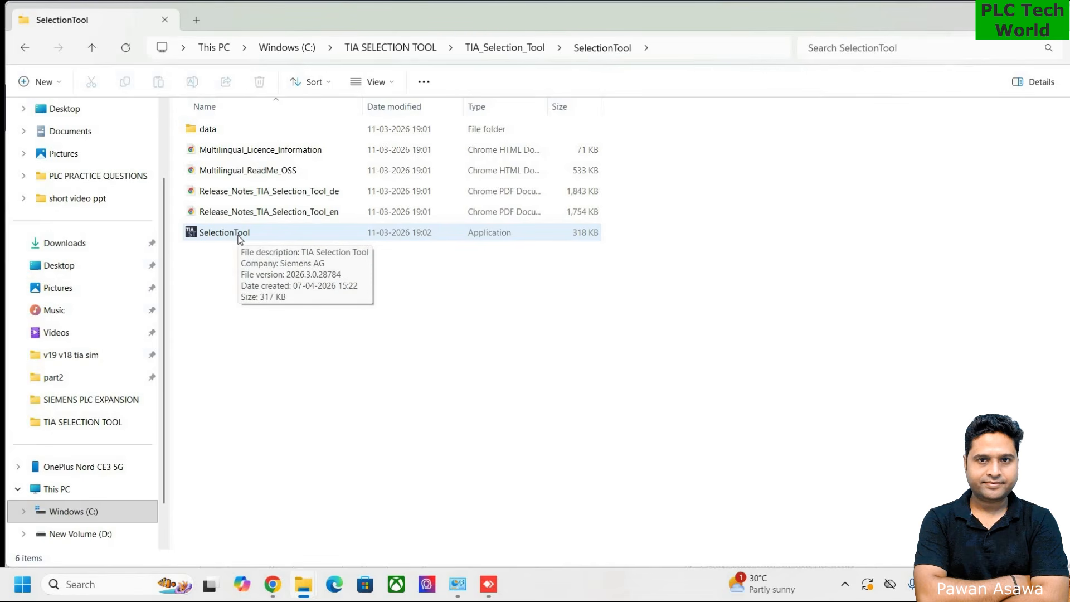
double_click(240, 237)
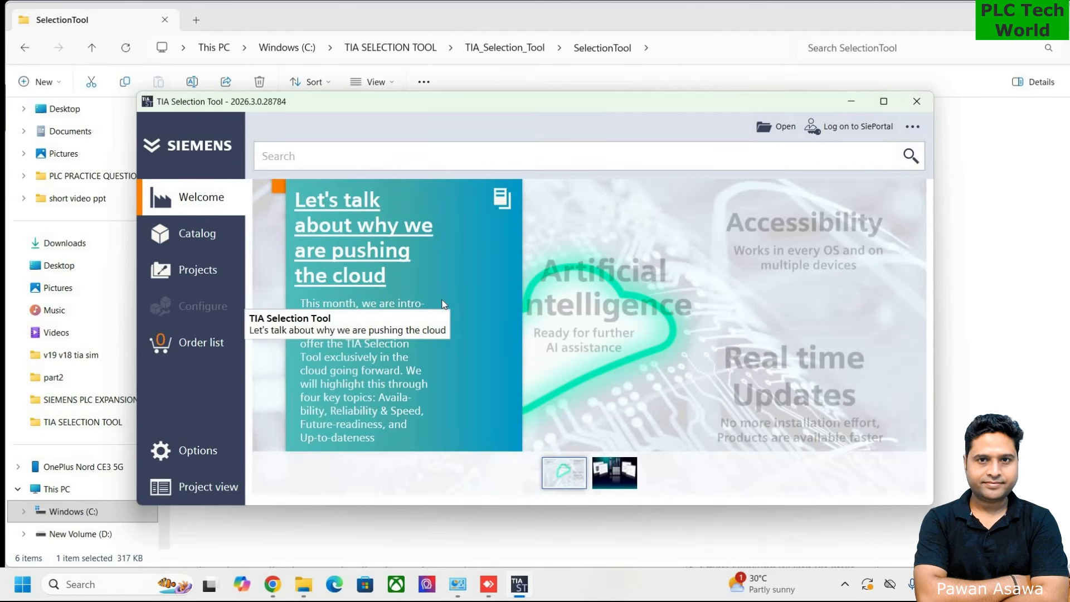
click(883, 101)
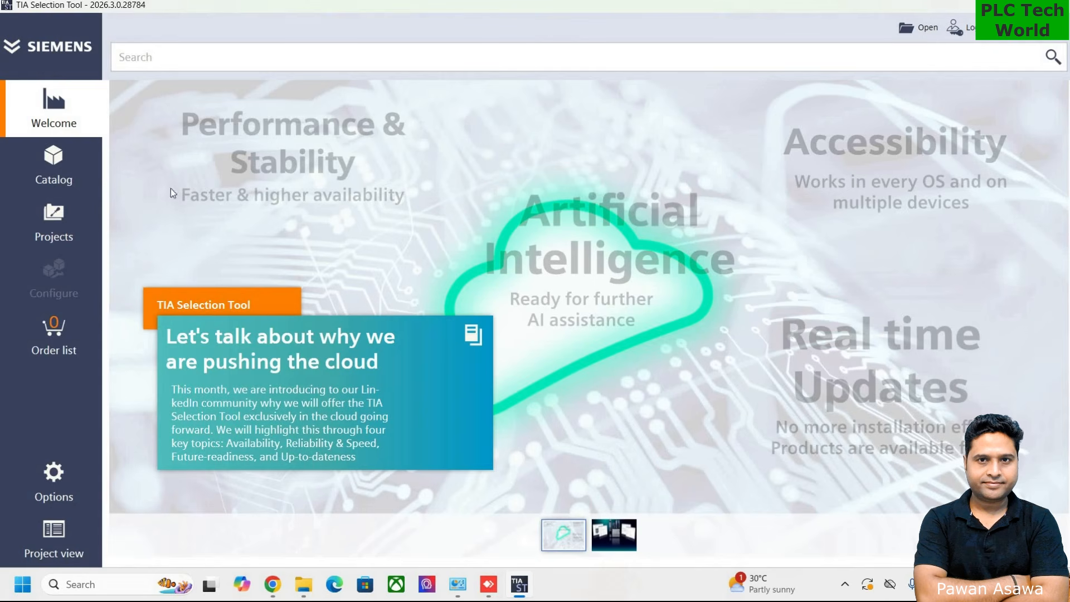
Open the Controllers catalog and examine the devices offered in each category from Basic Controller through SINUMERIK
click(59, 176)
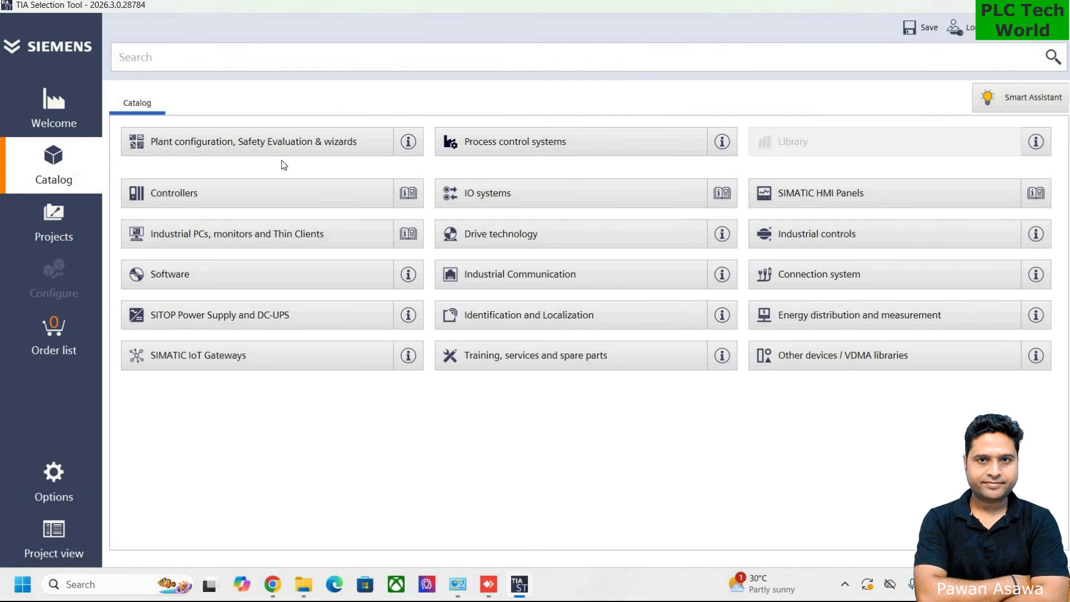
click(254, 196)
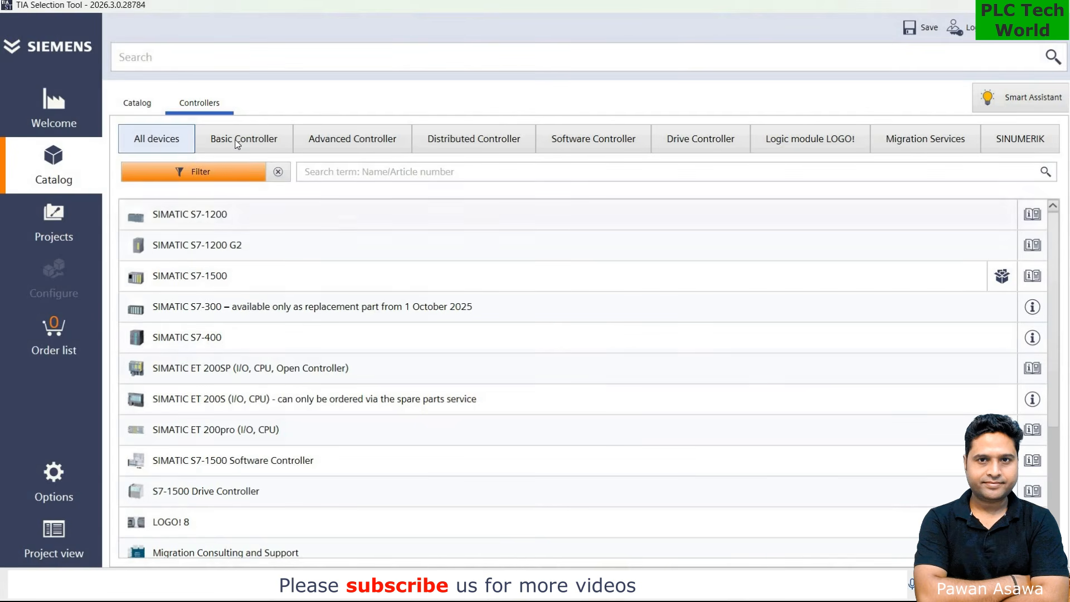
click(238, 145)
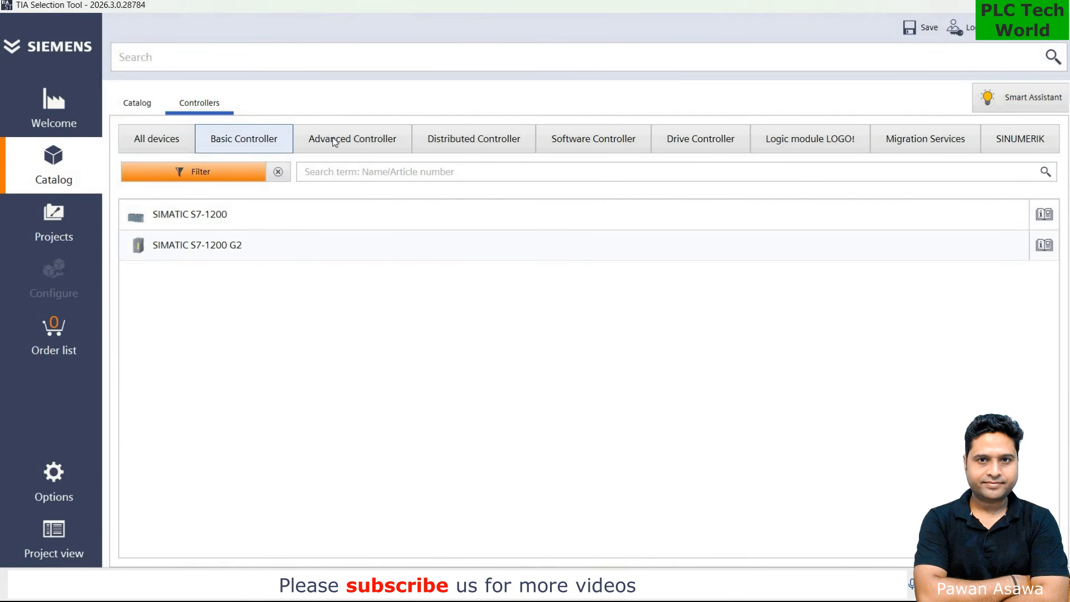
click(334, 142)
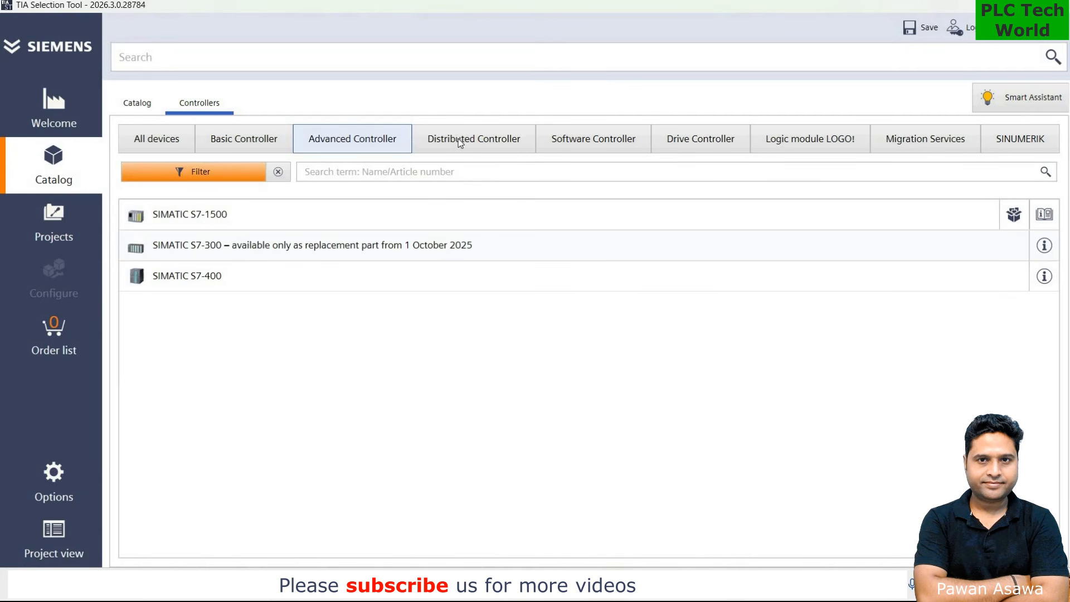
click(497, 144)
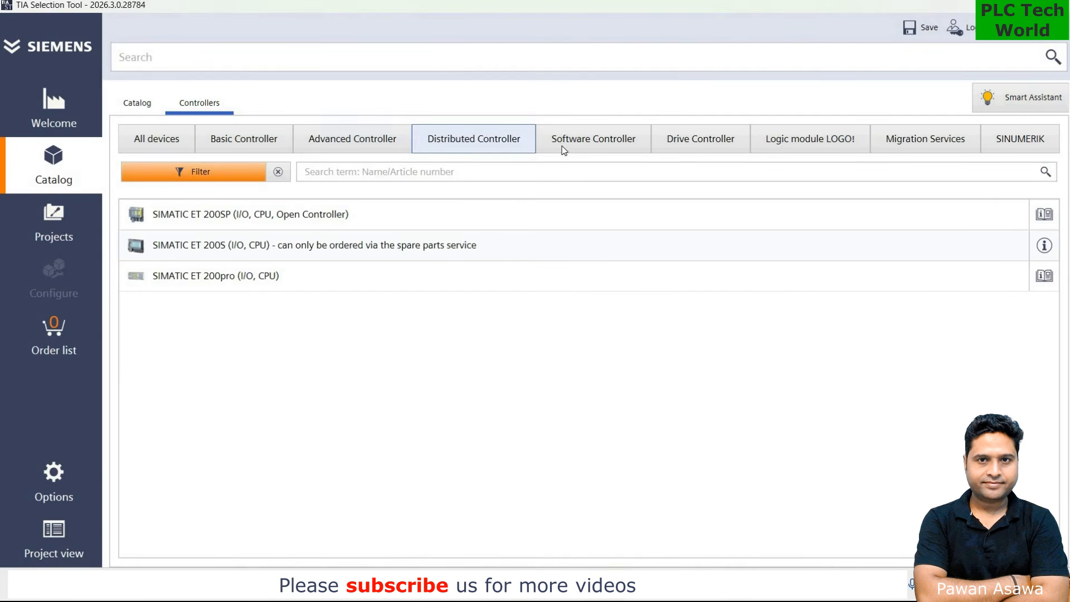
click(566, 148)
click(689, 147)
click(805, 148)
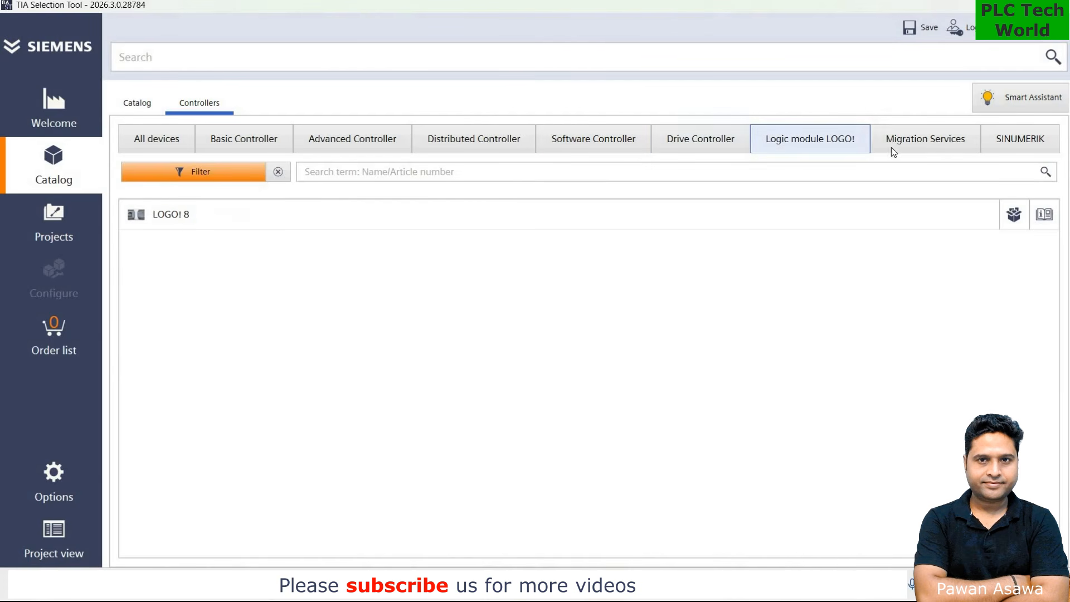
click(920, 147)
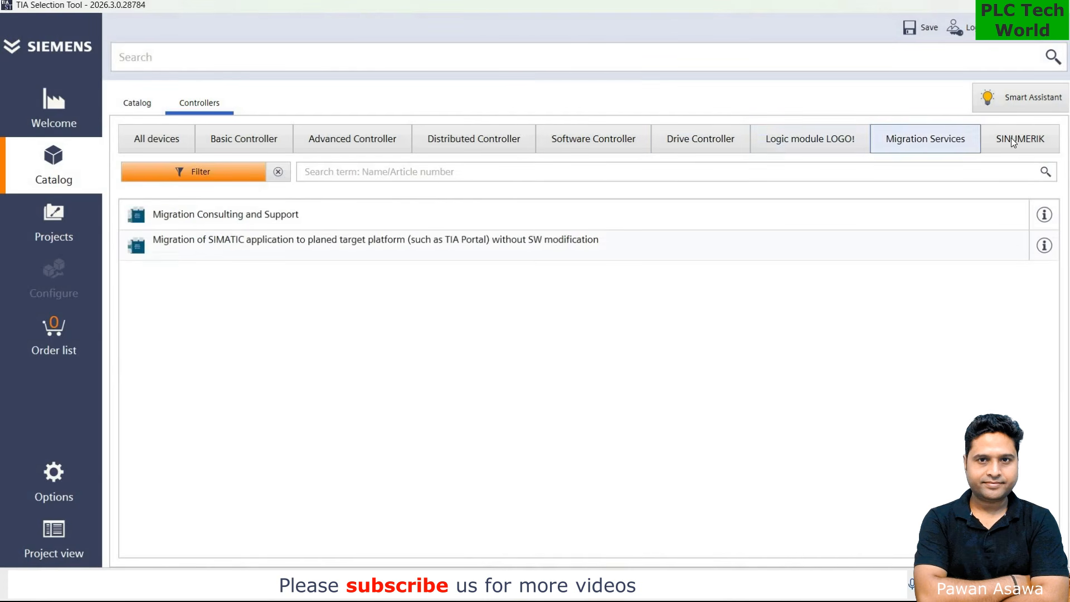
click(1011, 142)
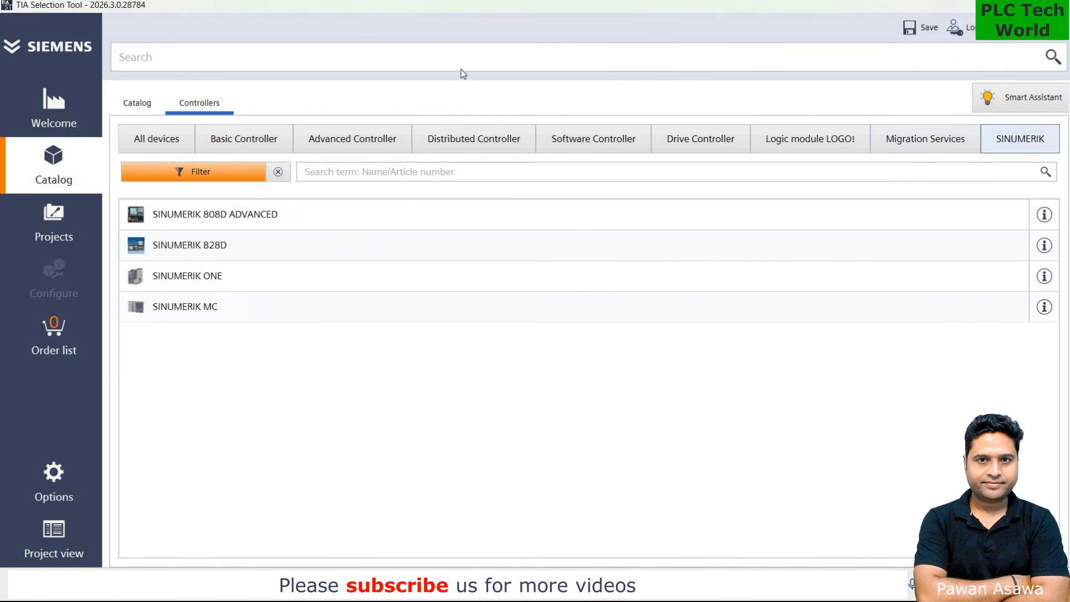
Add a SIMATIC S7-1200 from the Basic Controller category to the project and review its device properties
click(241, 141)
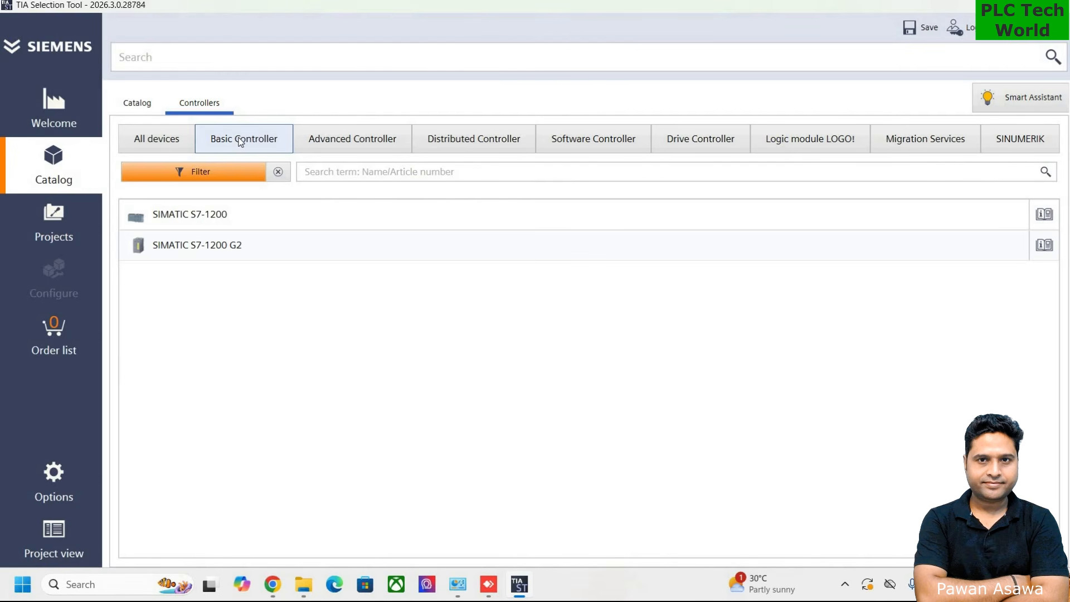
click(206, 225)
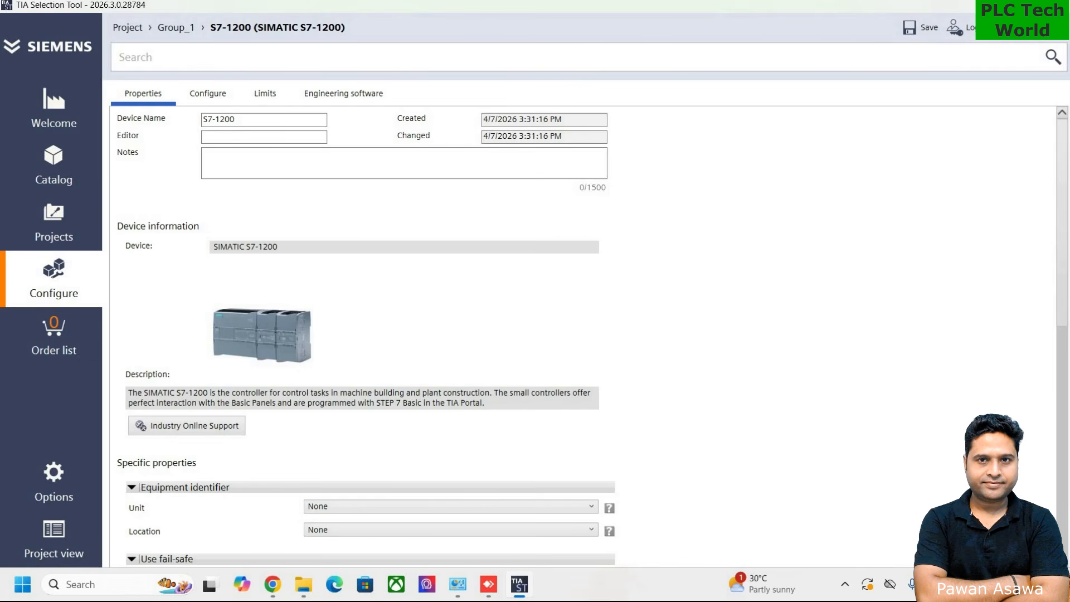
drag(1061, 311, 1061, 452)
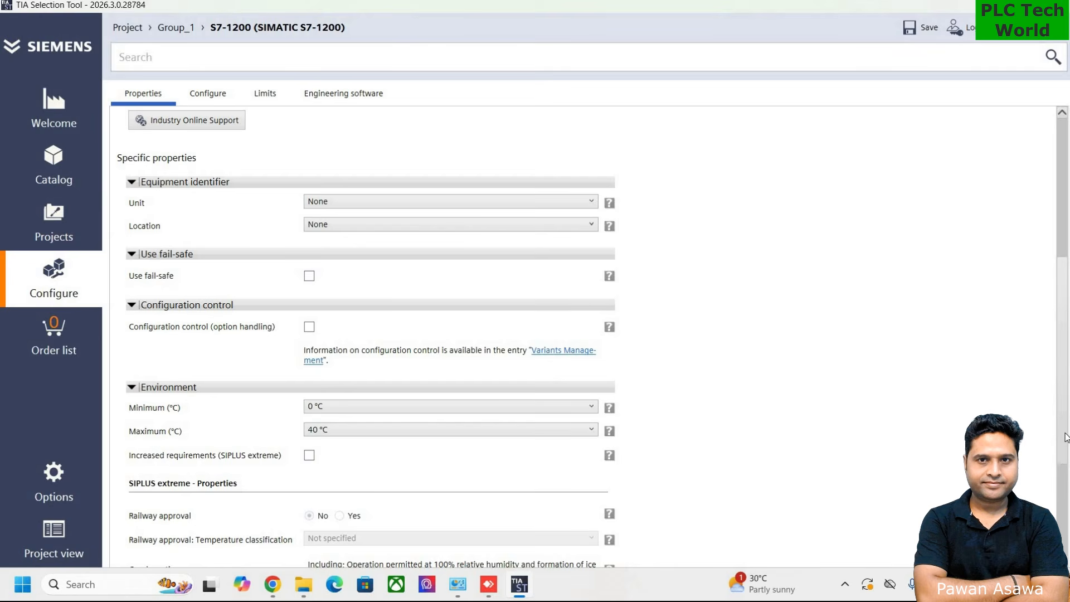
scroll(1063, 521, down, 1)
scroll(1064, 521, down, 6)
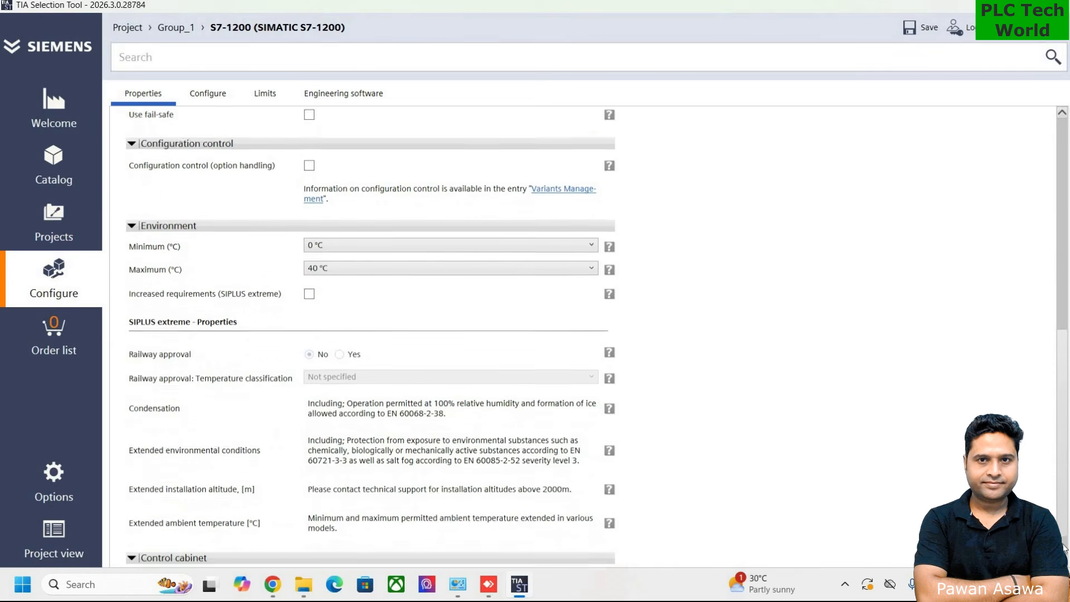
scroll(1067, 331, up, 8)
scroll(1067, 331, up, 10)
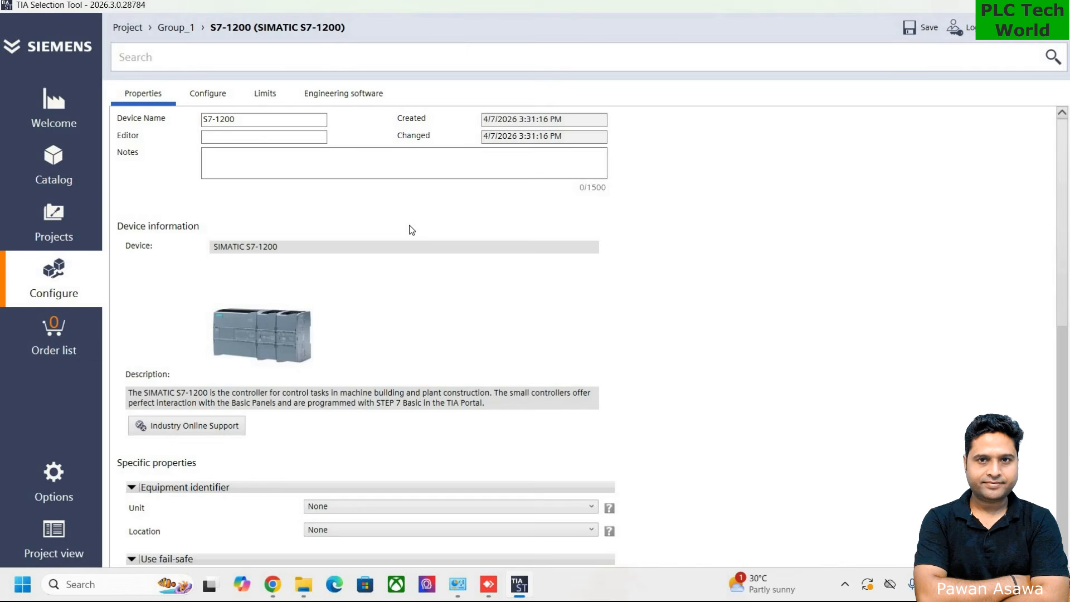
Place CPU 1212C DC/DC/DC, 8DI/6DO/2AI in slot 1 of the S7-1200 rack with a 4 MB SIMATIC memory card
click(228, 98)
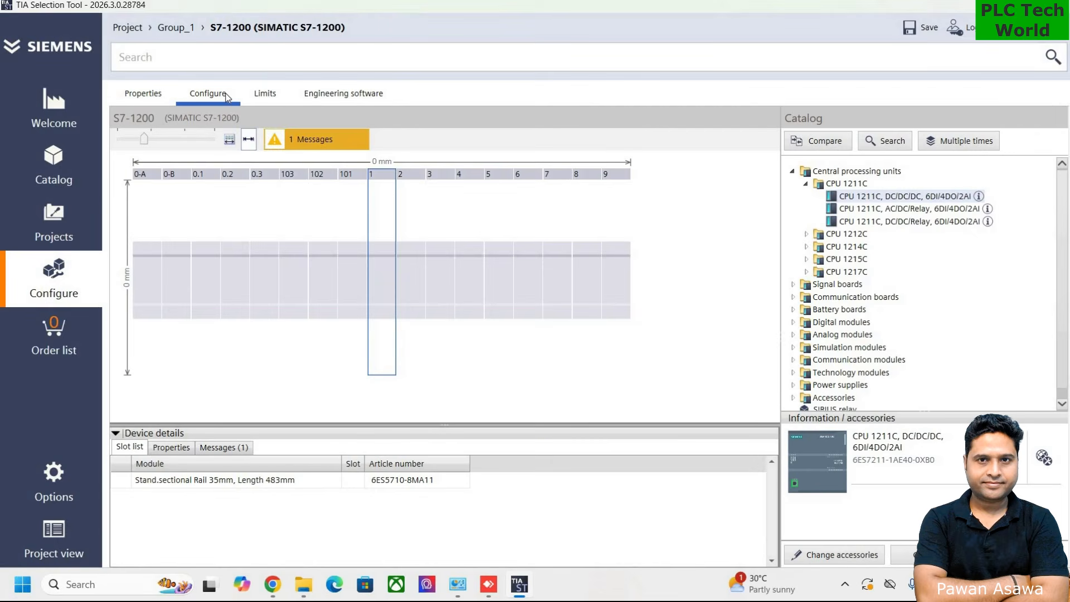
click(805, 235)
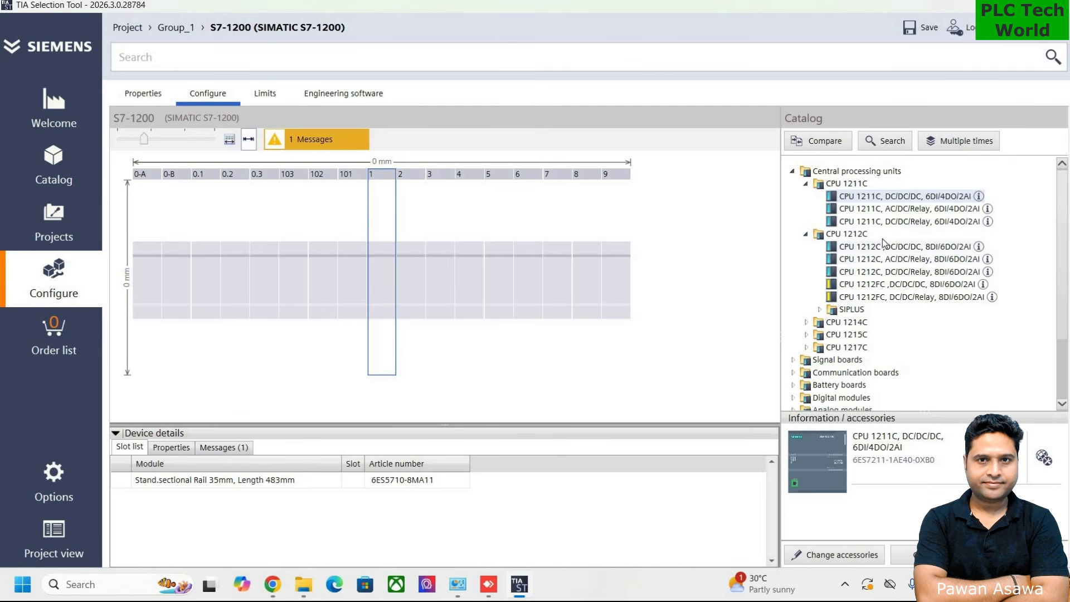
click(878, 247)
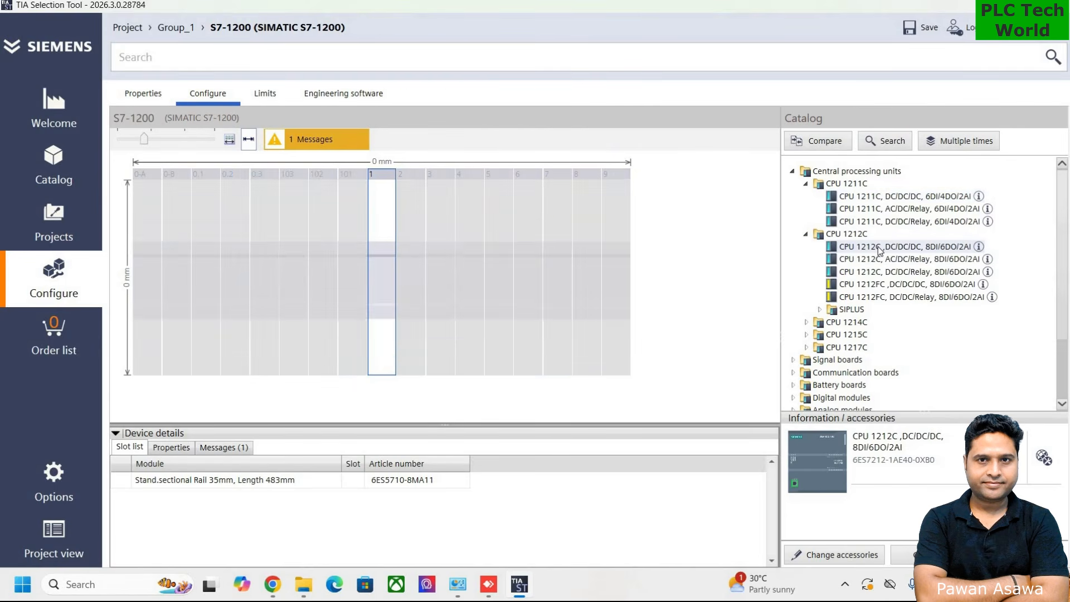
drag(899, 248, 383, 273)
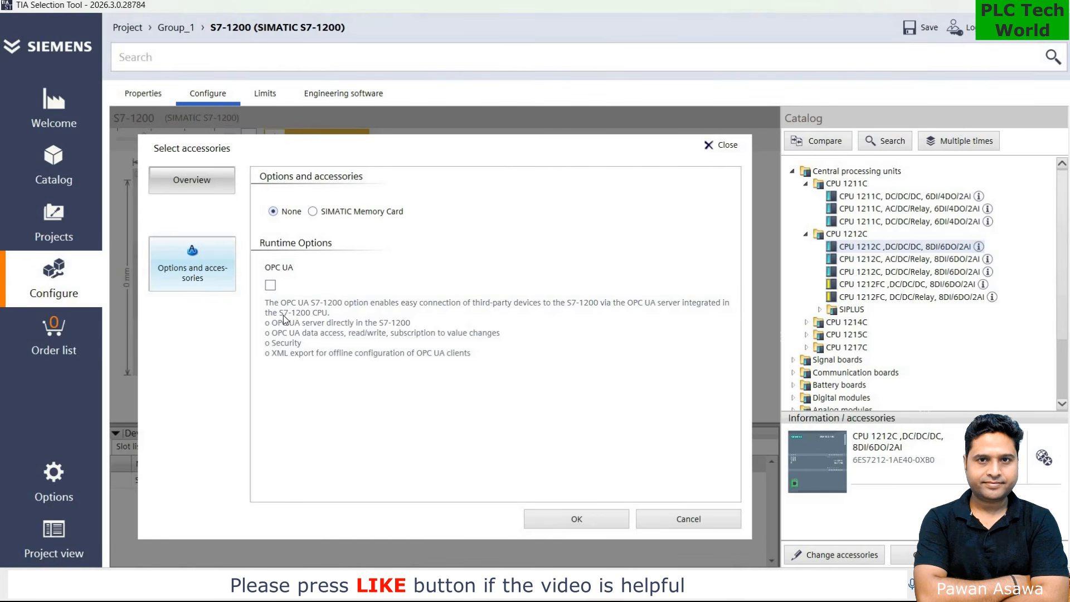
click(312, 212)
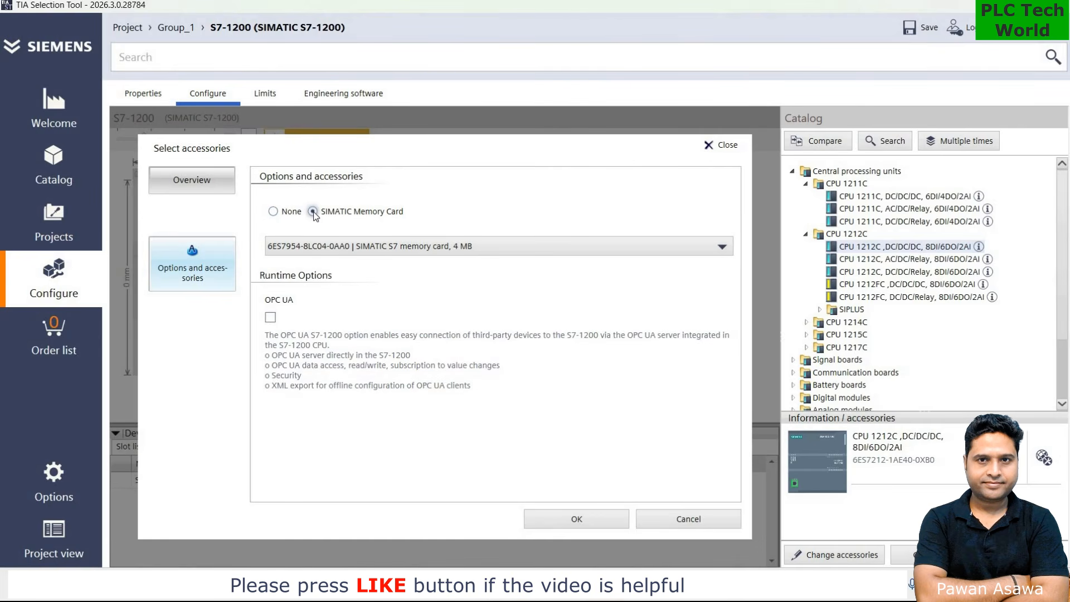
click(596, 516)
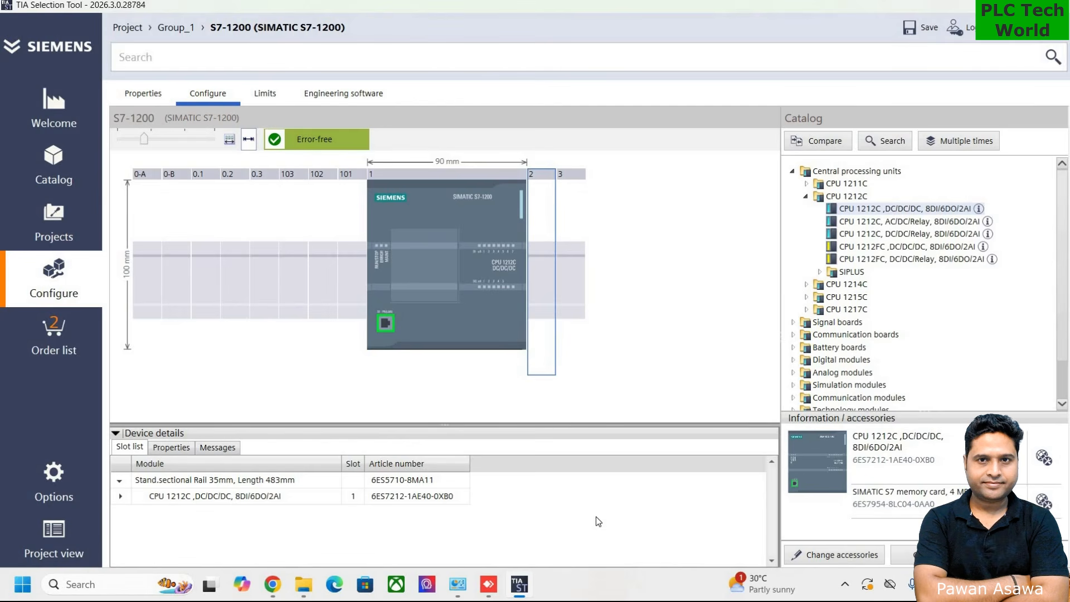
Place the Analog Input SM 1231, 4AI module in slot 2 beside the CPU and collapse its catalog group
click(805, 196)
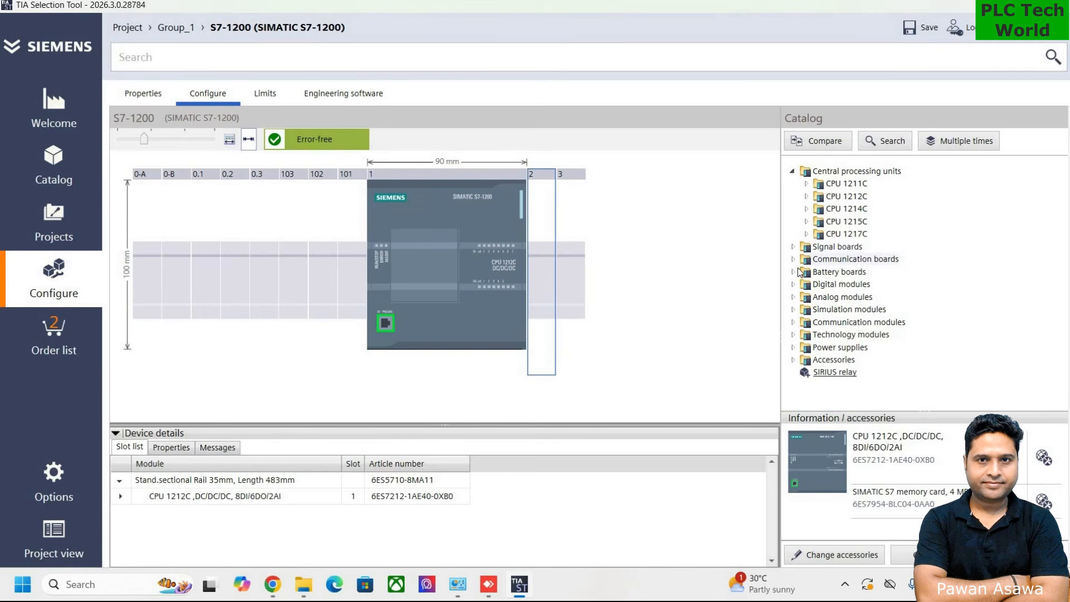
click(792, 297)
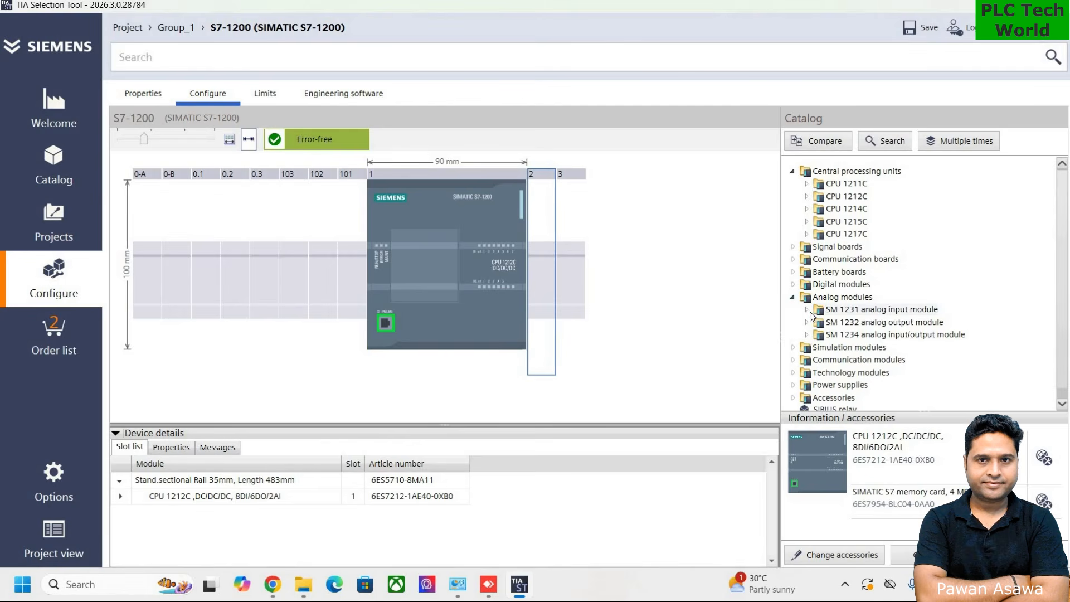
click(809, 311)
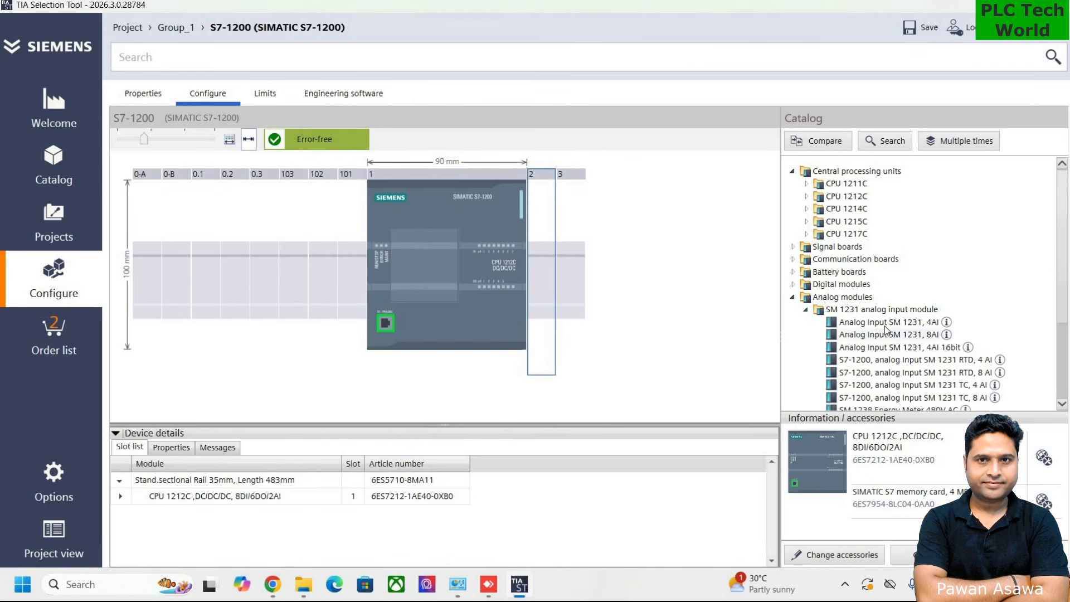
drag(886, 326, 538, 239)
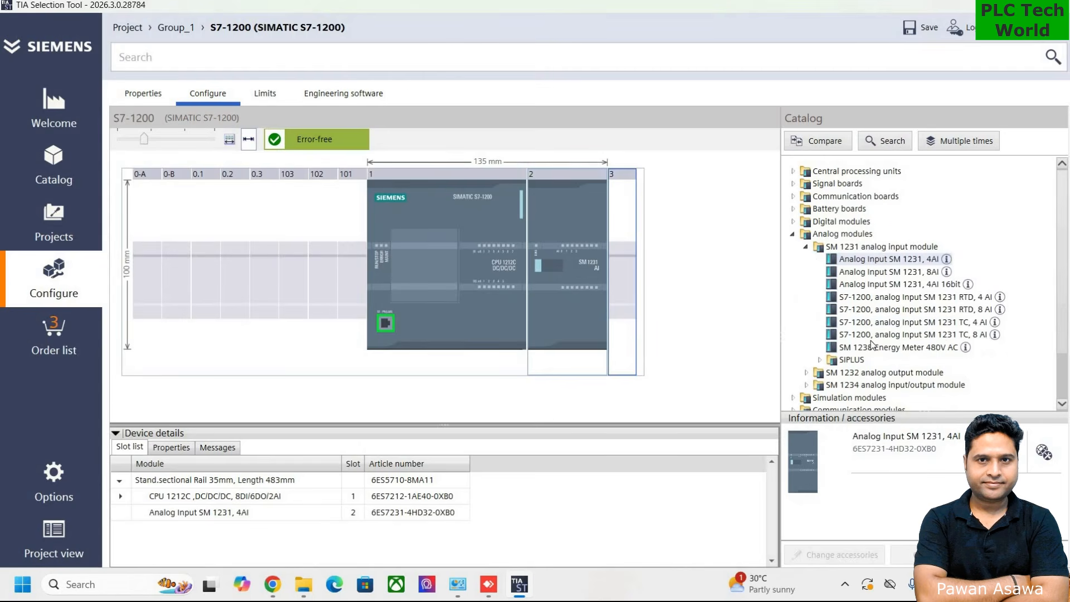
click(807, 247)
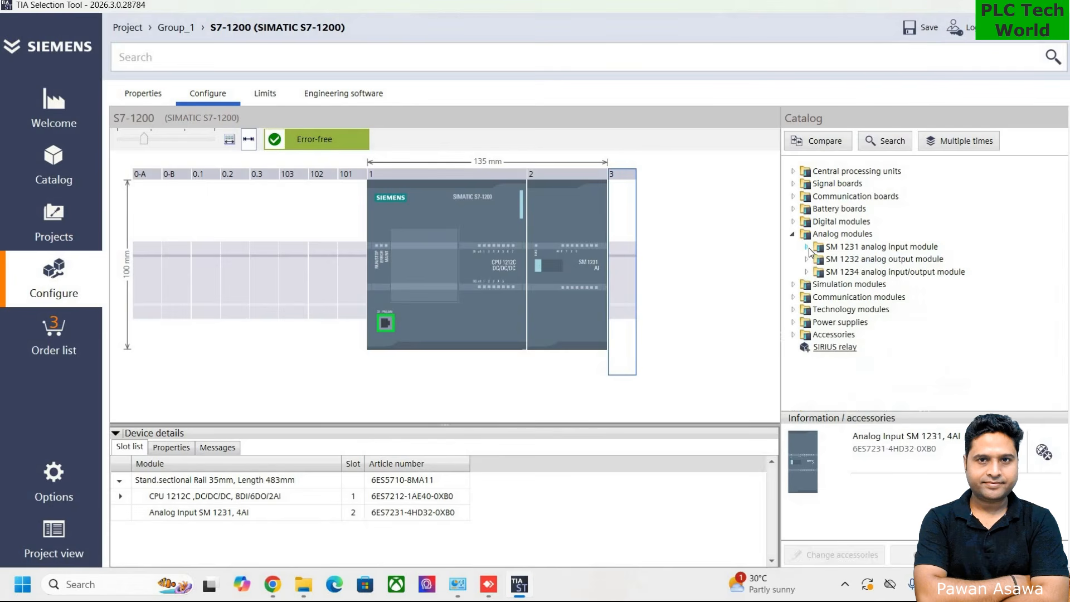
Place the Digital I/O SM 1223, 8 DI / 8 DO module in slot 3 beside the analog input module
click(793, 222)
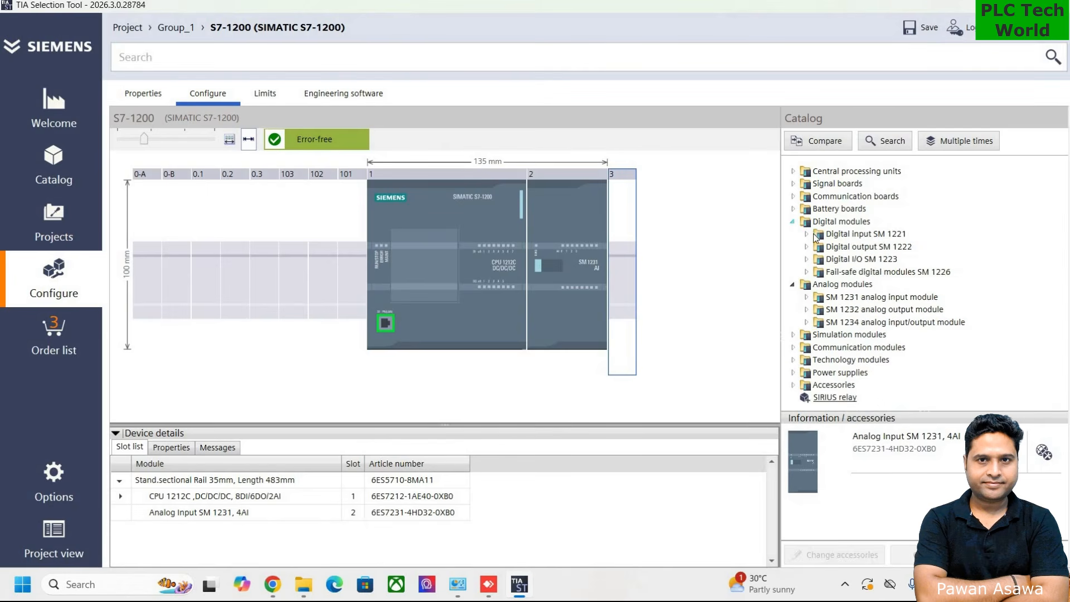
click(806, 260)
drag(907, 276, 623, 280)
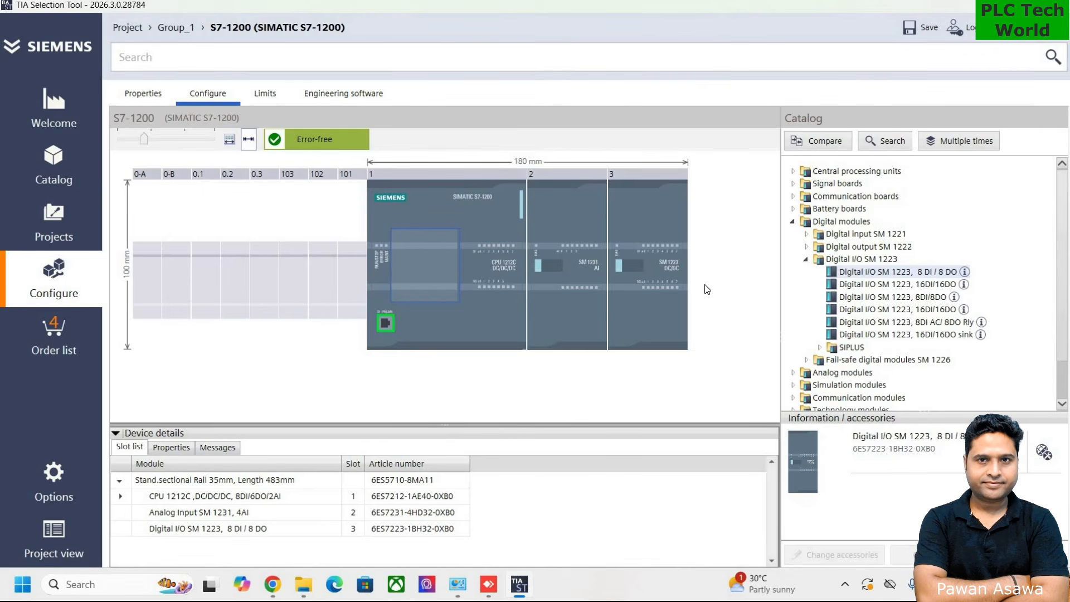
Place Communication Module cm 1241, RS232 in slot 101 and cm 1241, RS422/485 in slot 102 of the rack
click(479, 316)
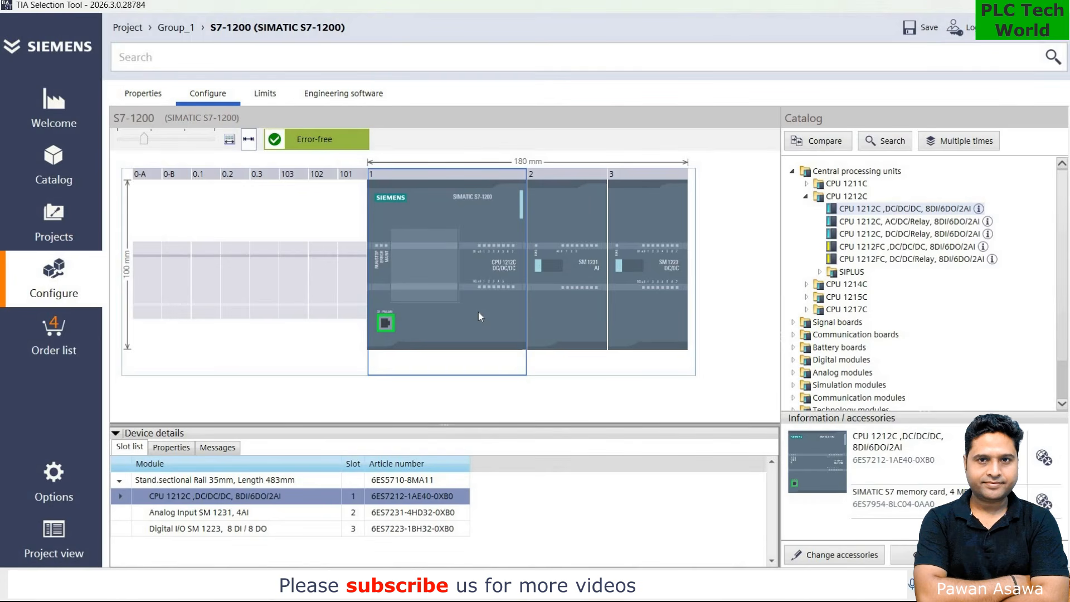
click(353, 293)
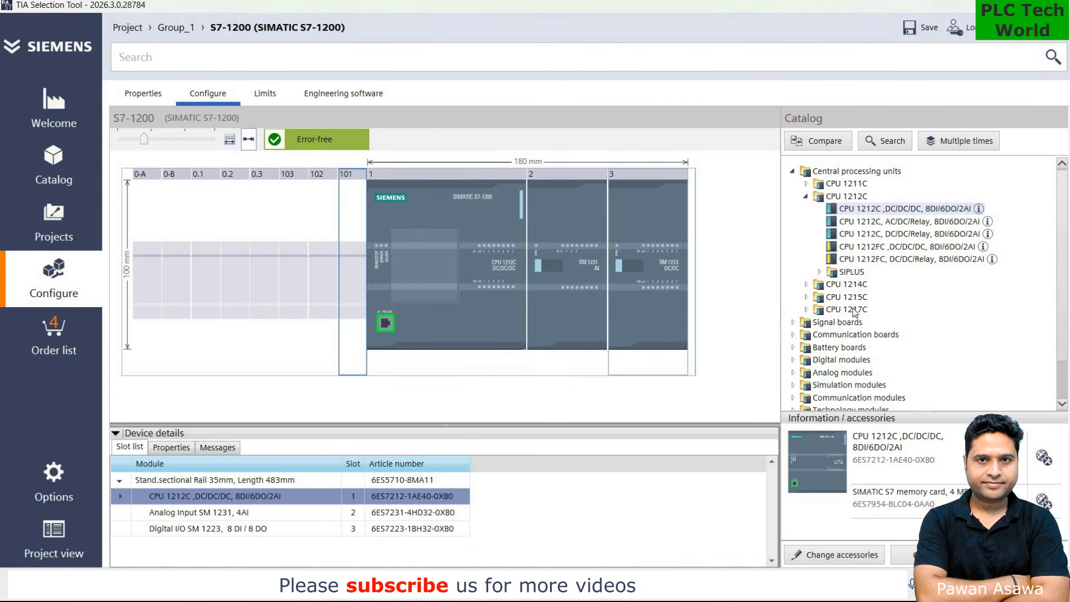
click(806, 197)
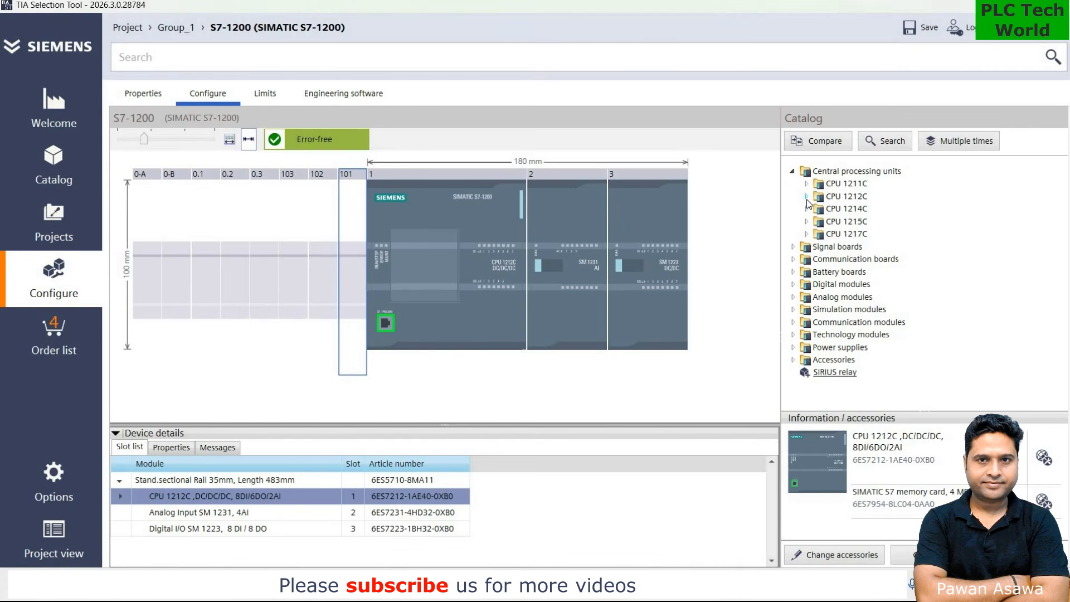
click(793, 171)
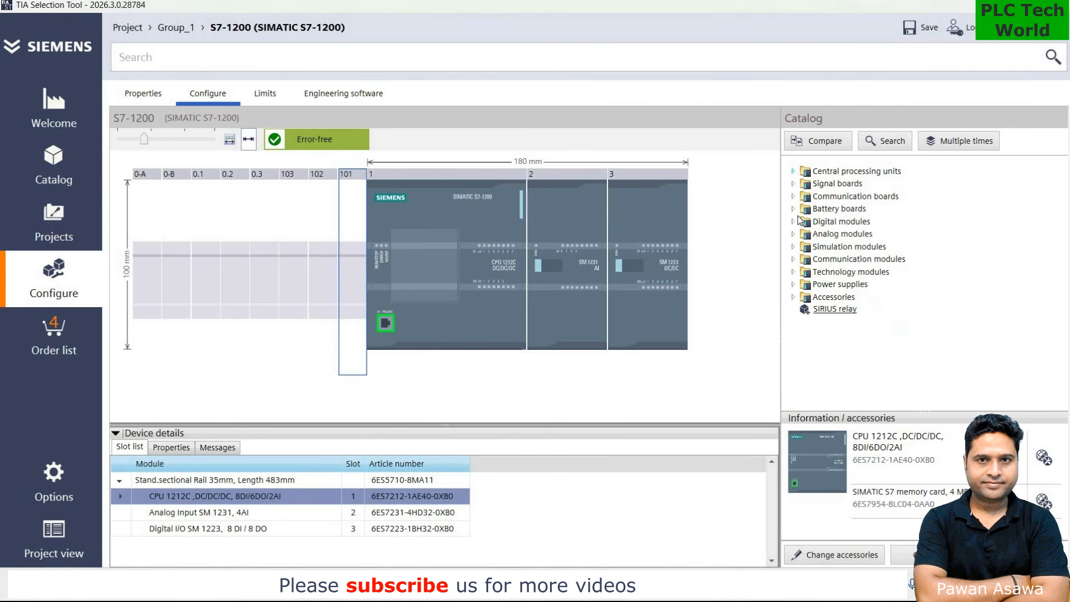
click(793, 259)
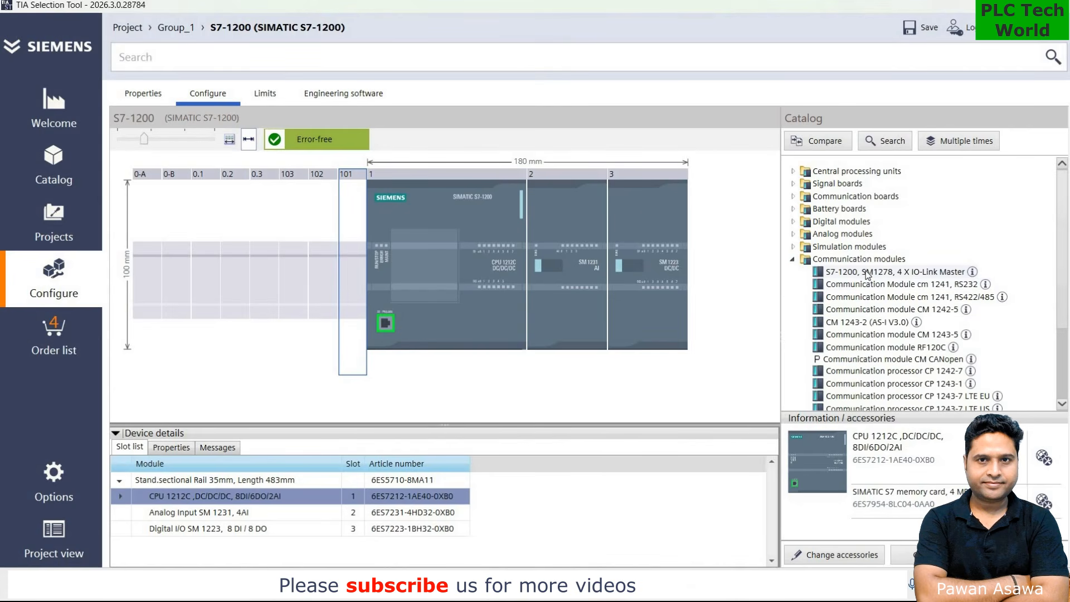
drag(870, 287, 353, 272)
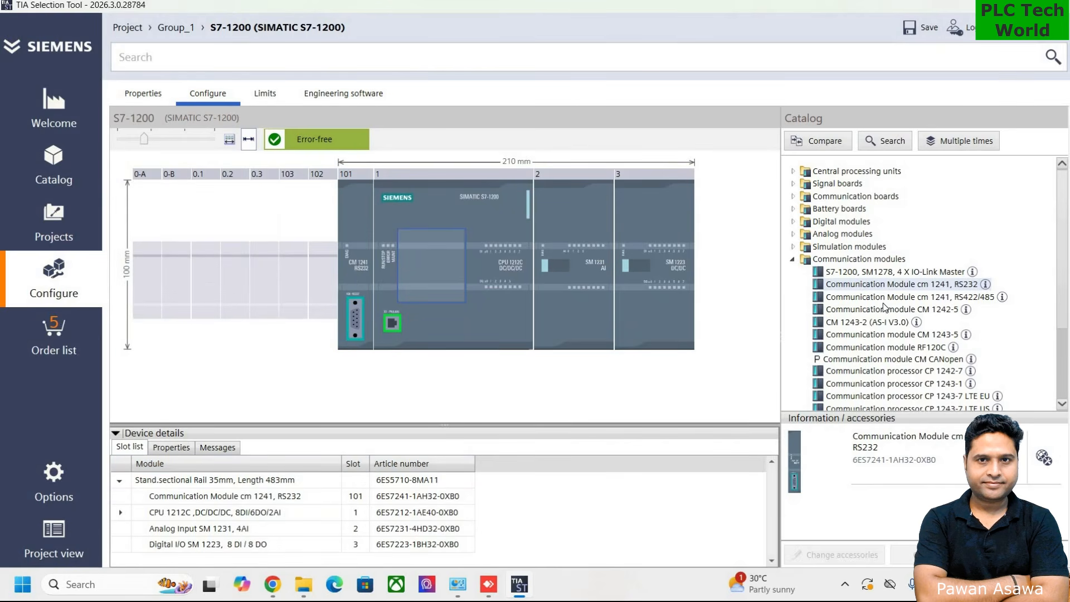
drag(880, 301, 322, 283)
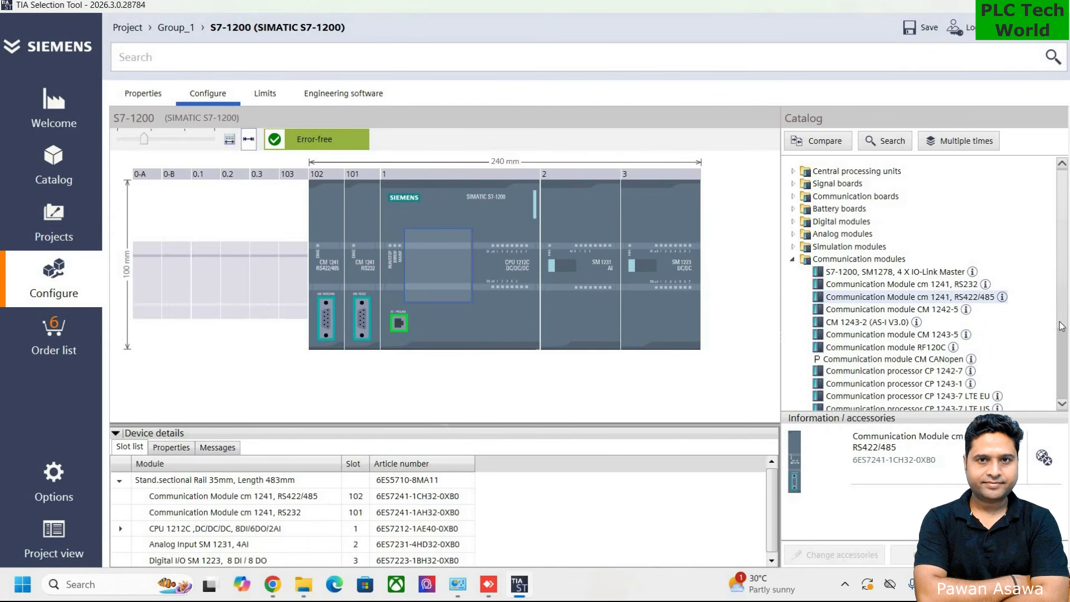
Place Communication module CM 1243-5 in slot 103 next to the RS422/485 module
scroll(1062, 351, down, 3)
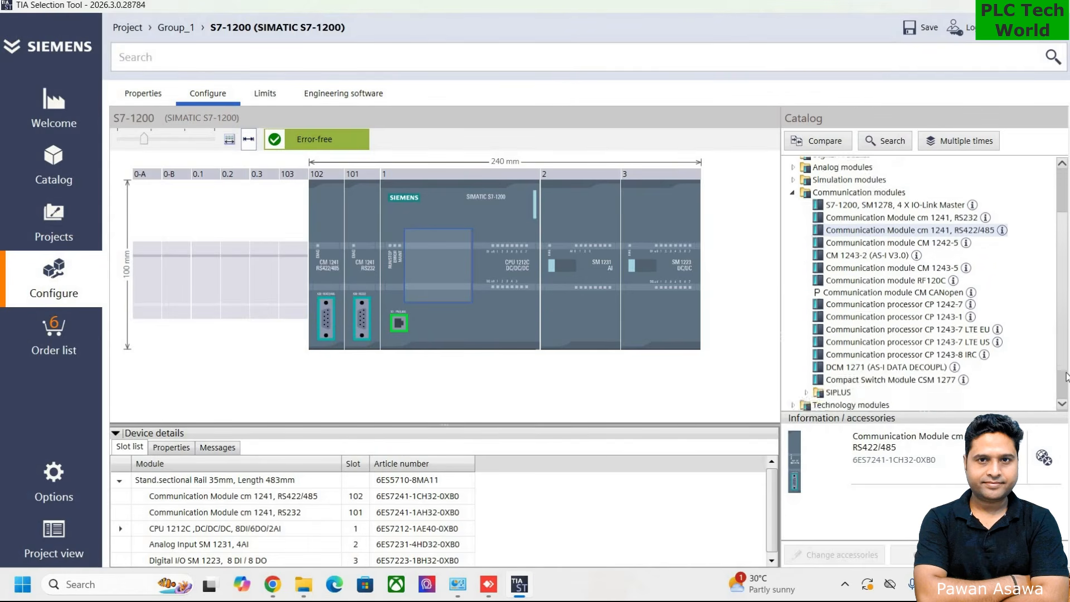
scroll(1065, 377, down, 1)
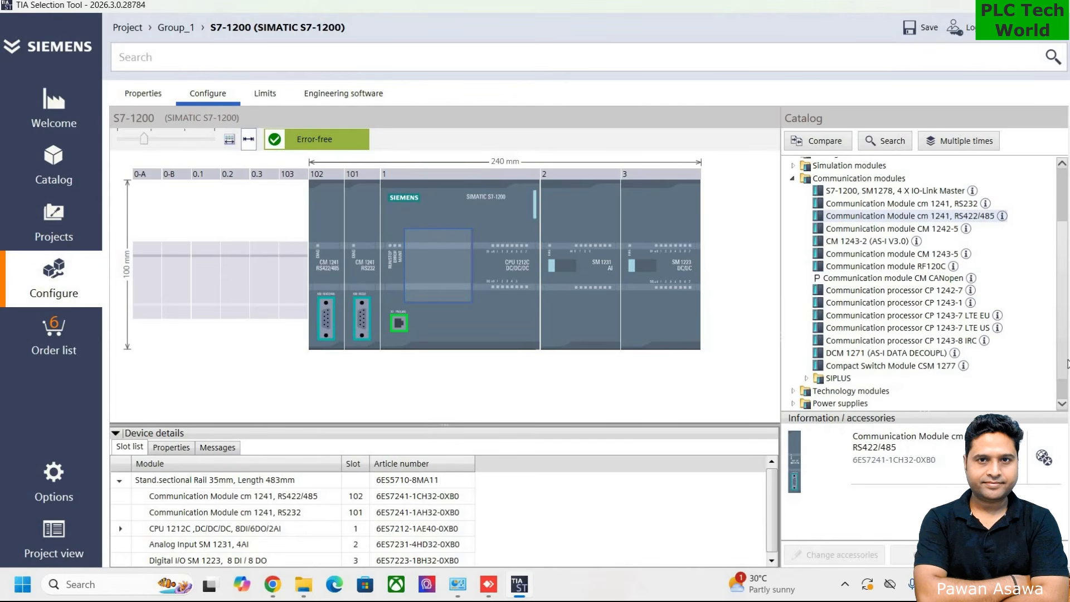
scroll(914, 363, up, 1)
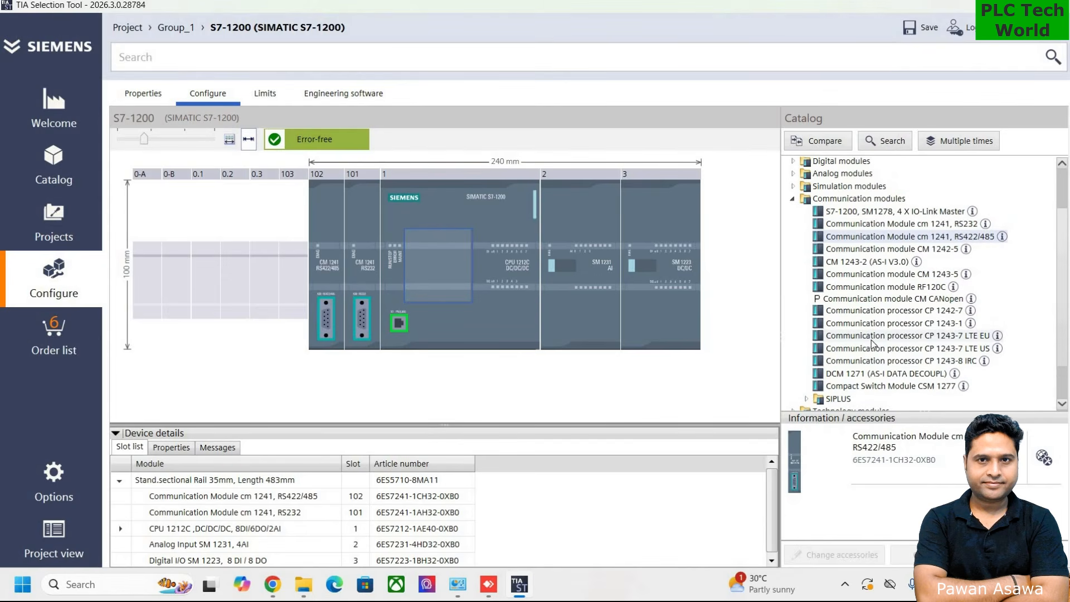
drag(312, 293, 296, 295)
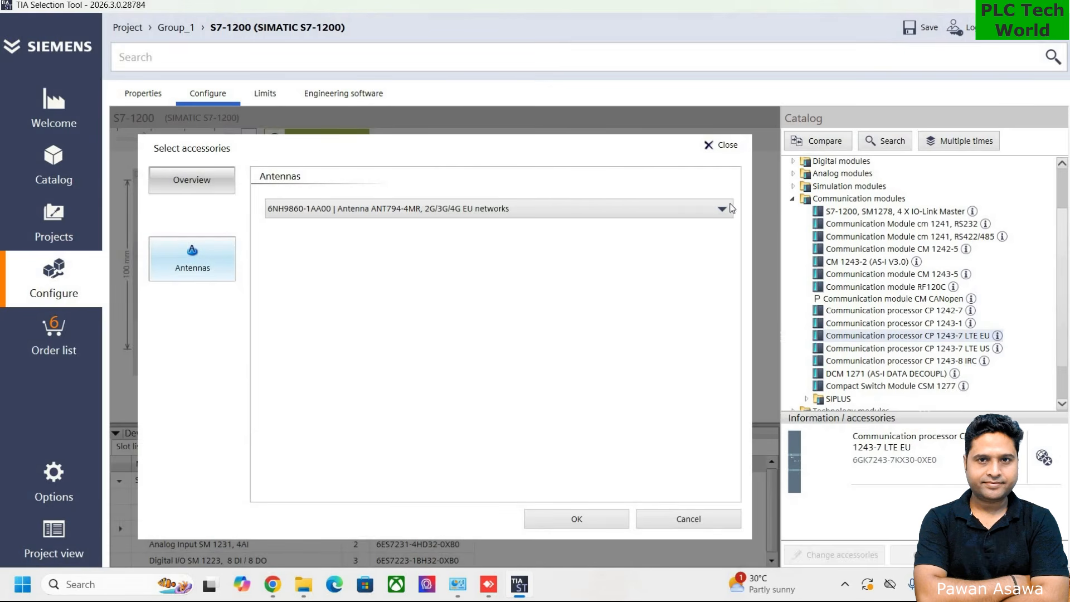
click(691, 518)
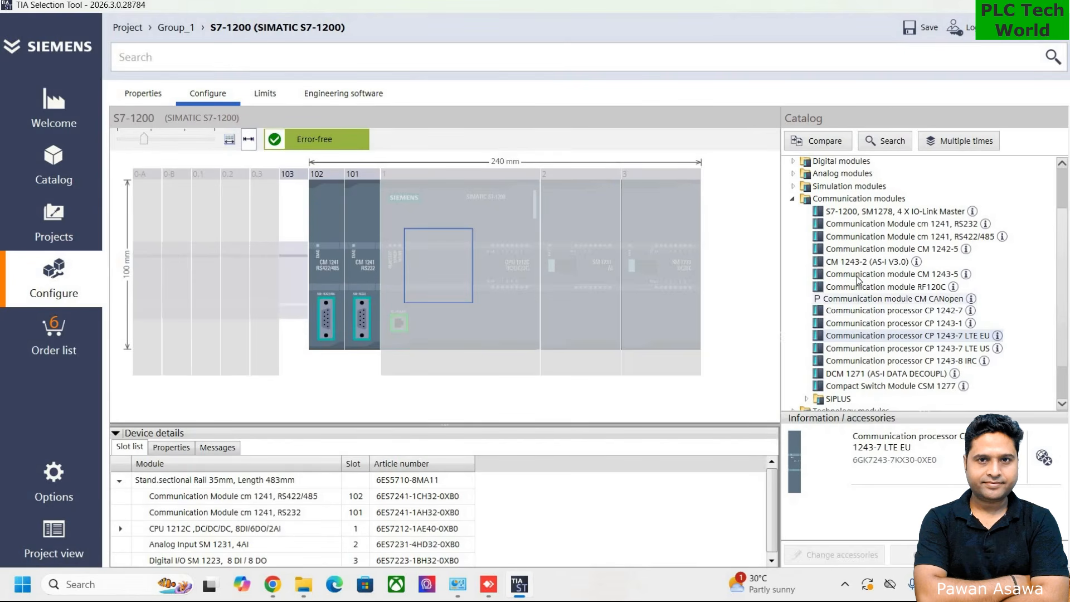
drag(300, 314, 295, 289)
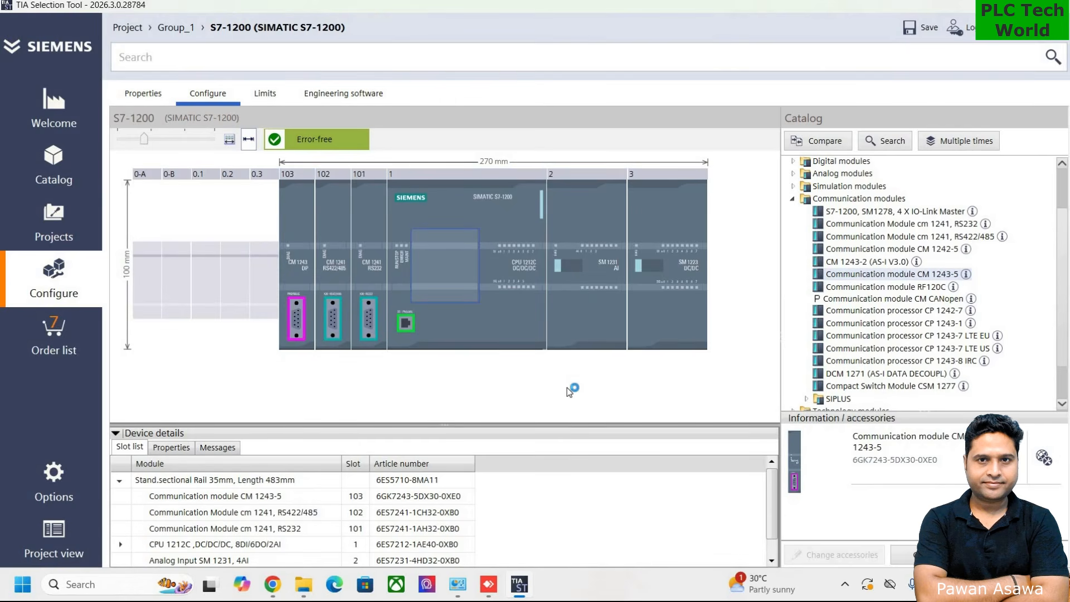
Fit the analog output Signal Board SB 1232, 1 AO onto the front of the CPU 1212C
click(507, 319)
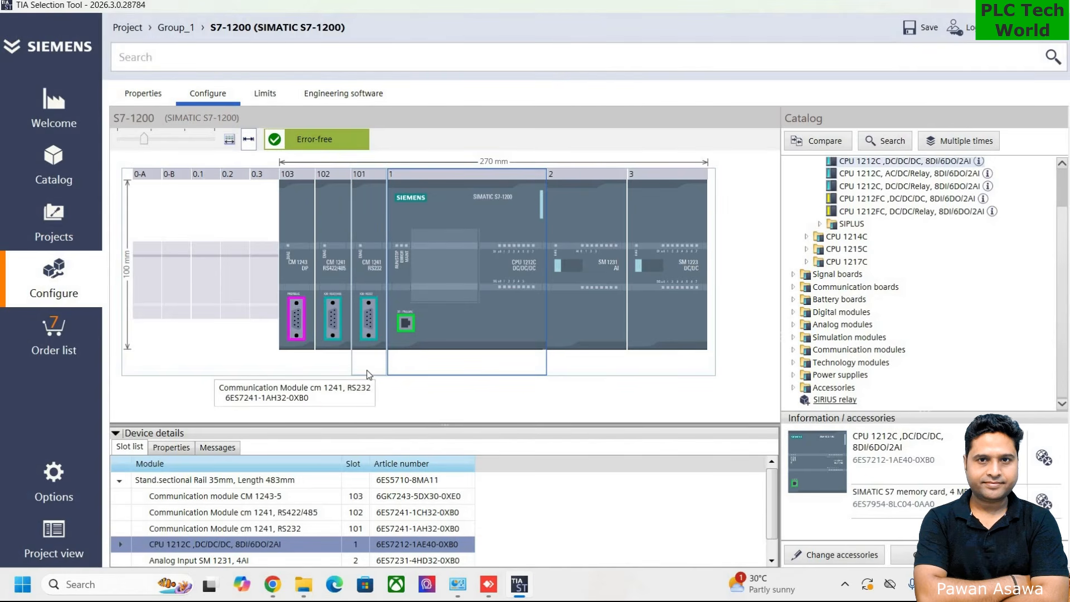
click(568, 331)
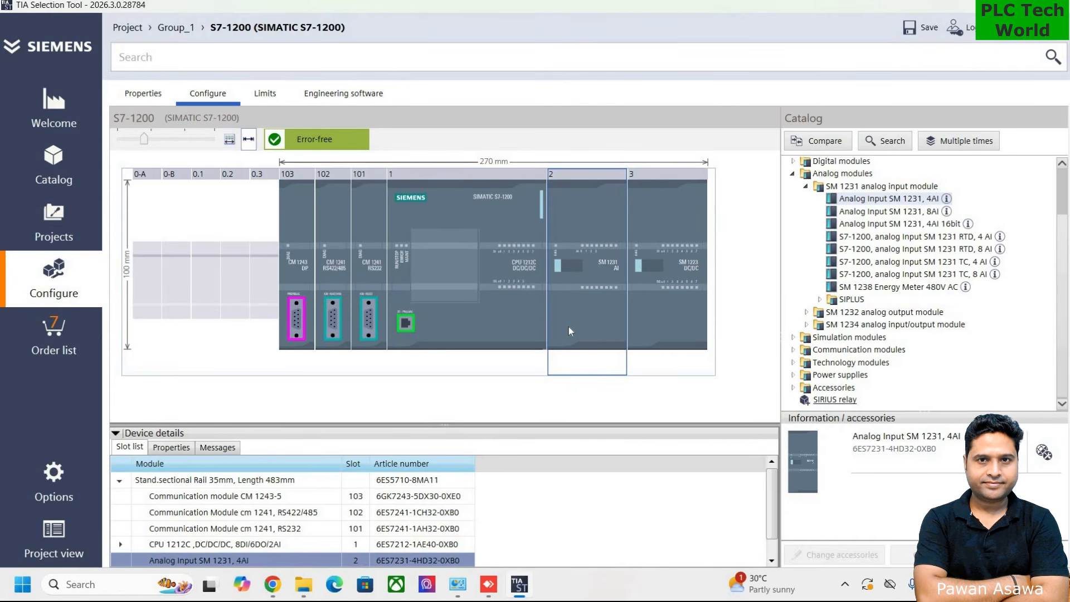
click(443, 277)
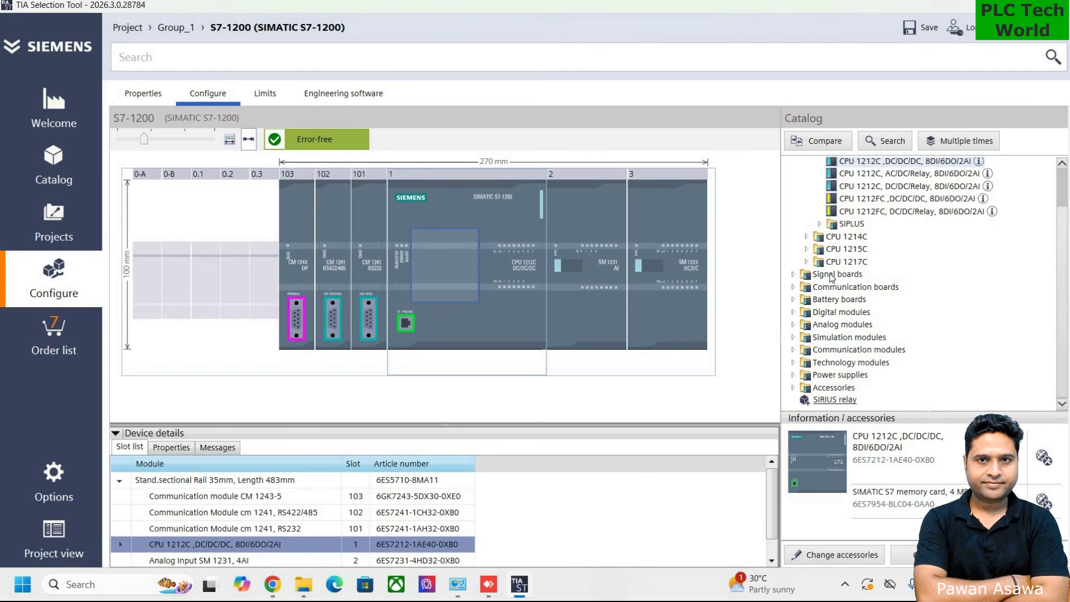
click(793, 275)
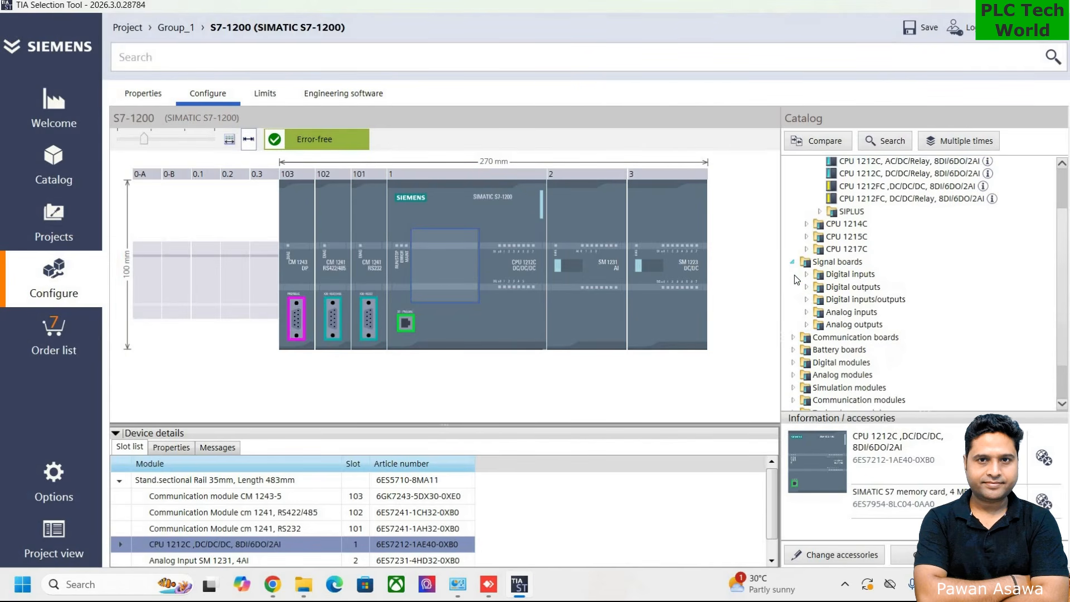
click(807, 324)
drag(900, 338, 450, 272)
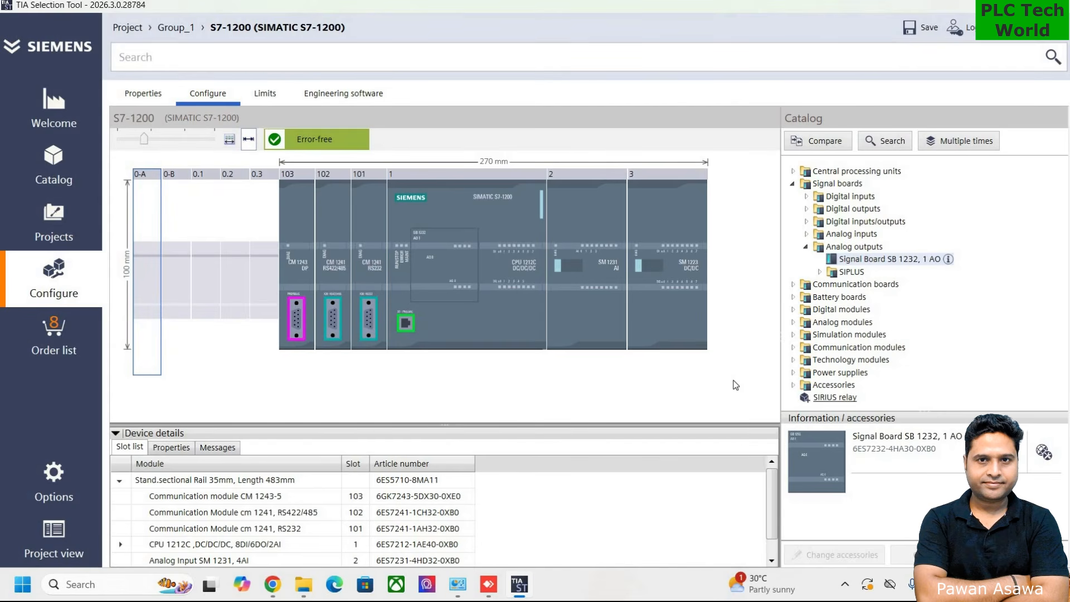
Open the project's order list and set the quantity of the 35 mm standard sectional rail, length 483 mm, to 1
drag(772, 493, 771, 577)
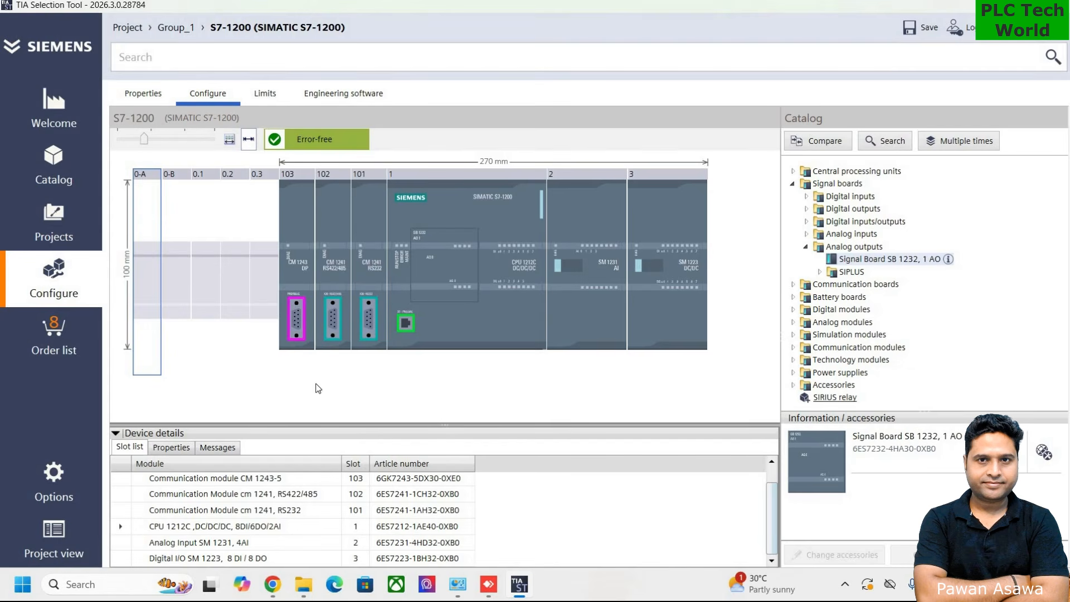
click(65, 336)
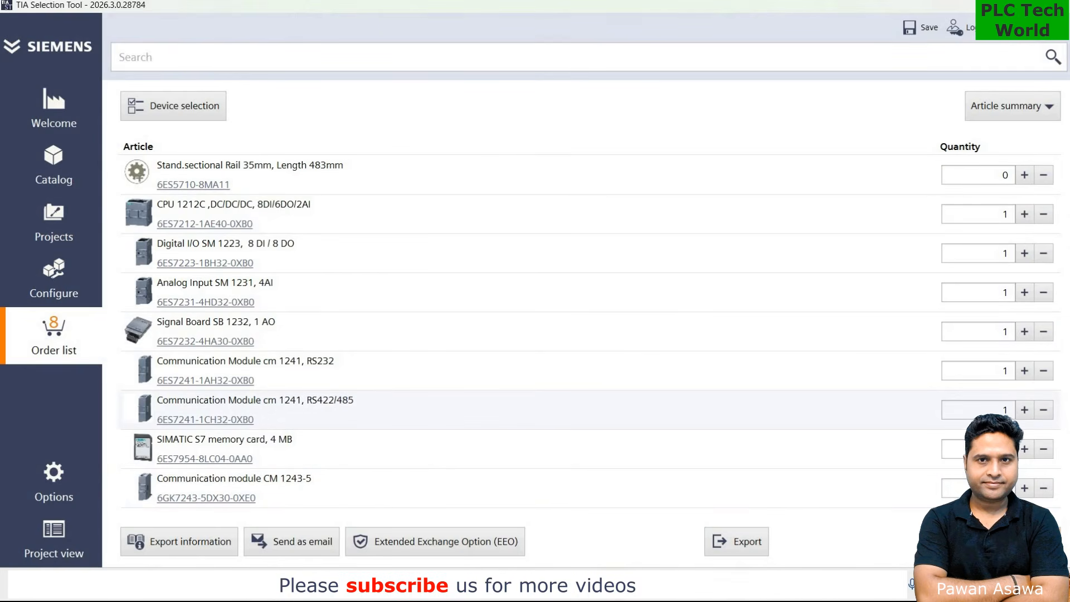
click(1025, 177)
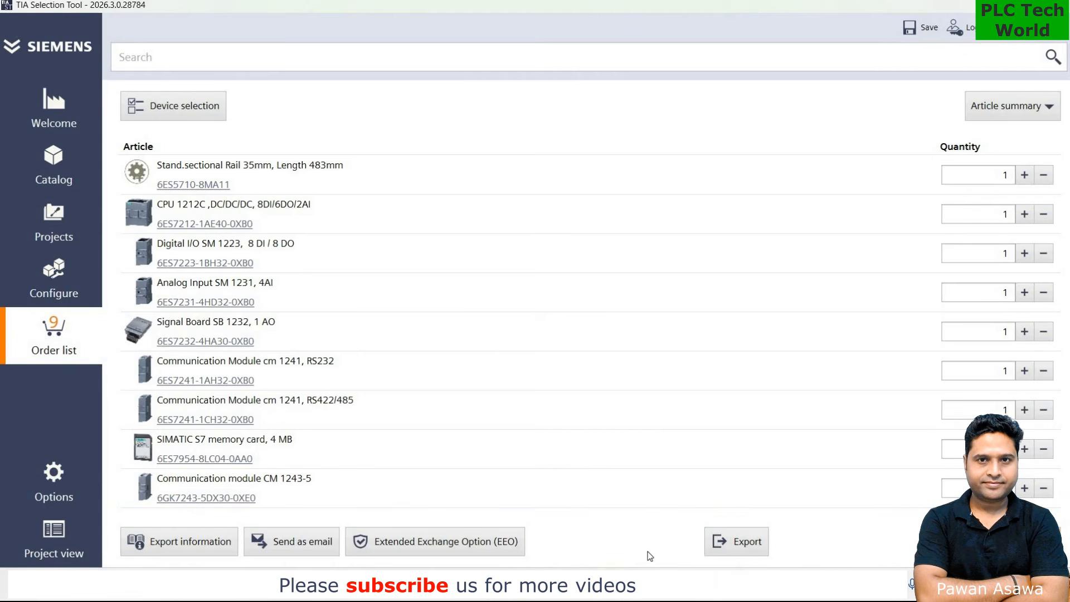
Export the order list as PDF with all contents and additional pages to the TIA SELECTION TOOL folder as Project, replacing the existing file
click(732, 543)
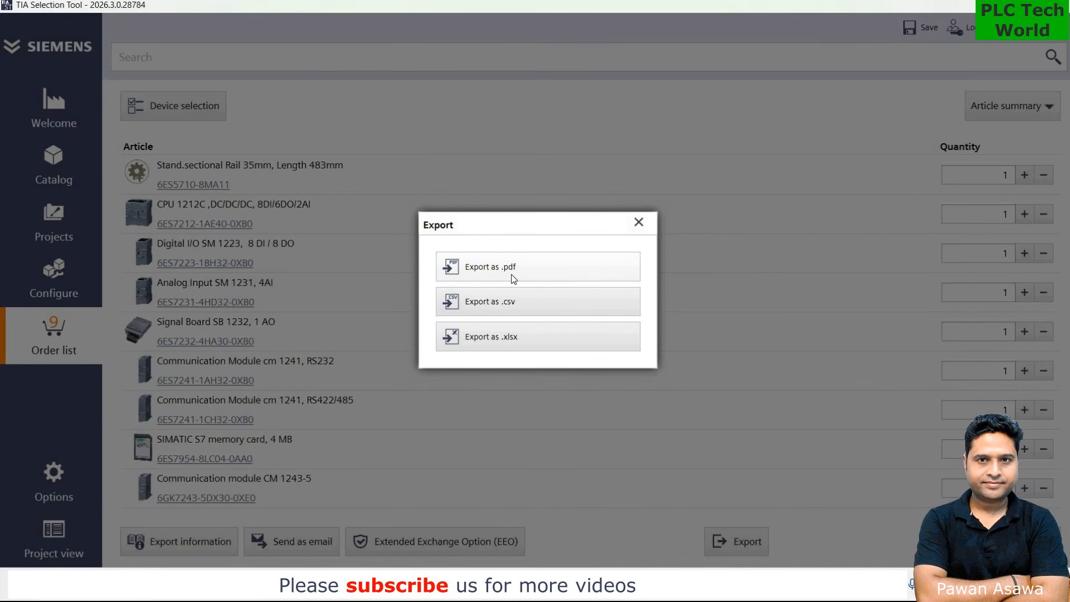
click(513, 278)
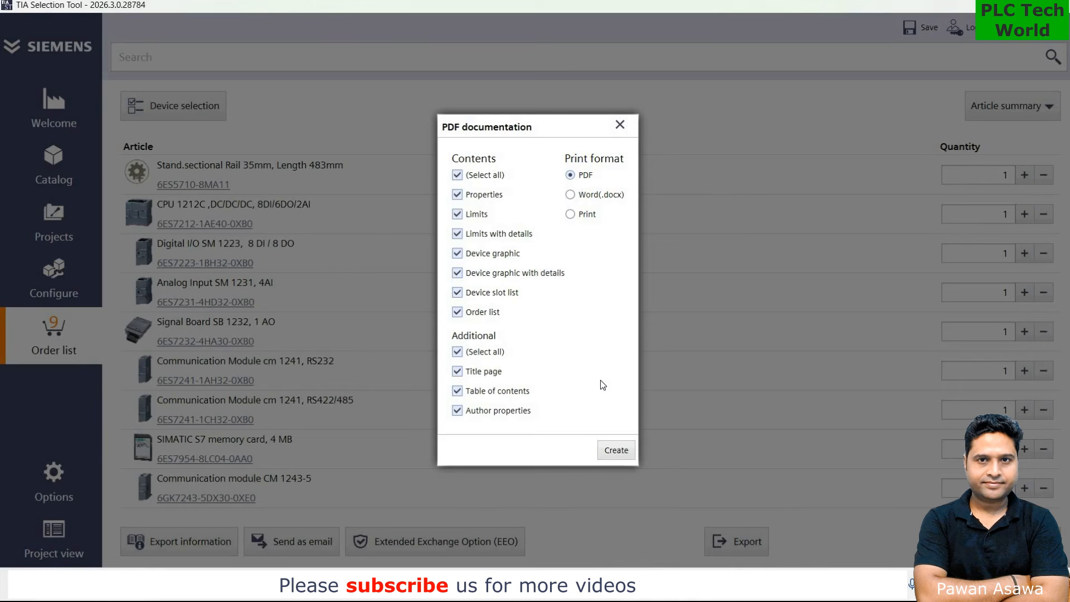
click(614, 452)
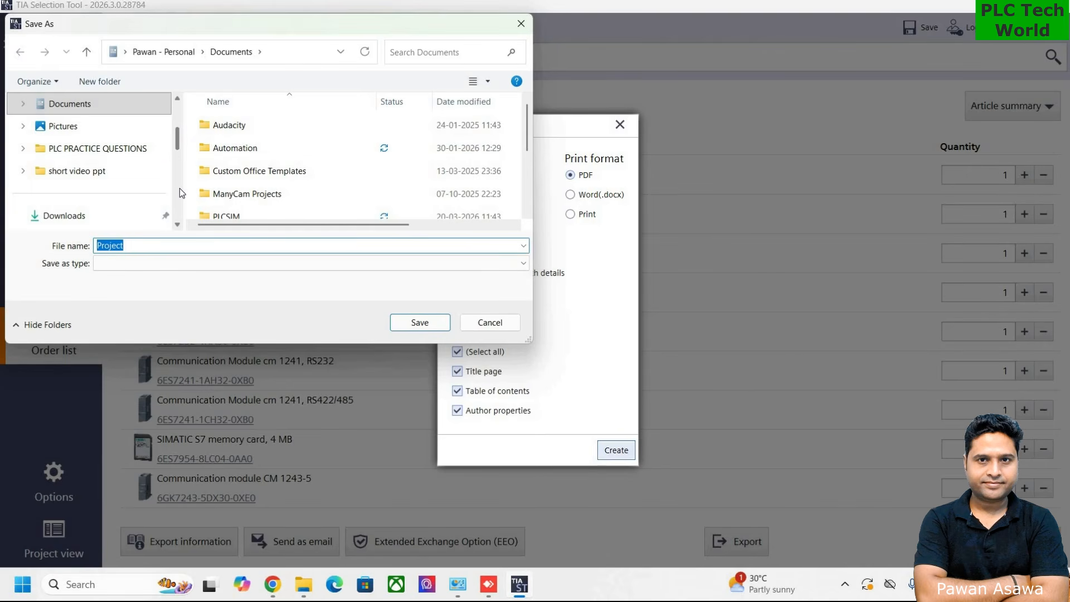
scroll(179, 195, down, 5)
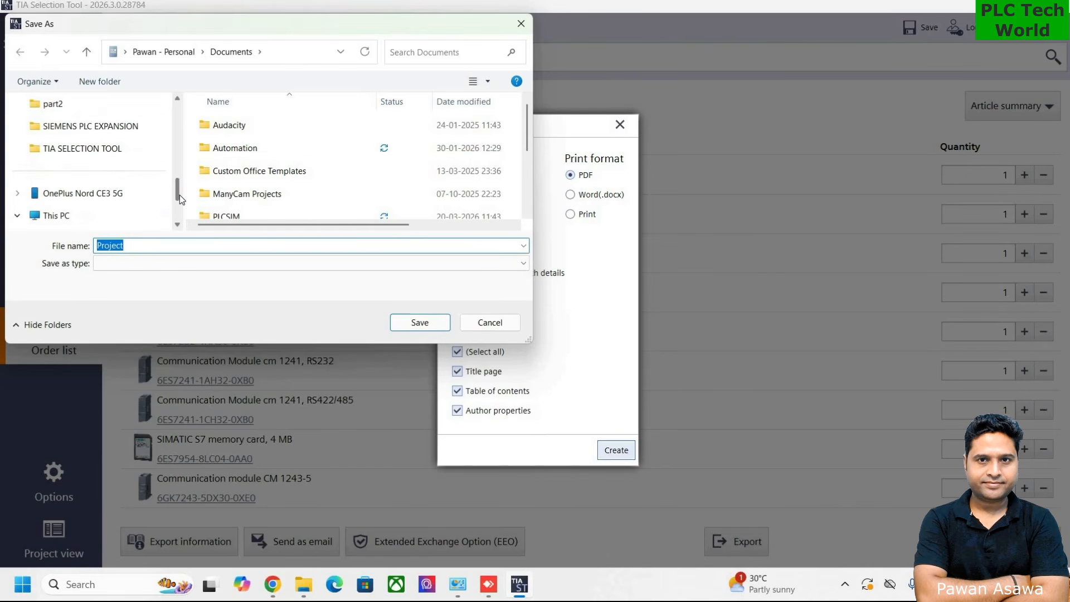
click(109, 153)
click(421, 324)
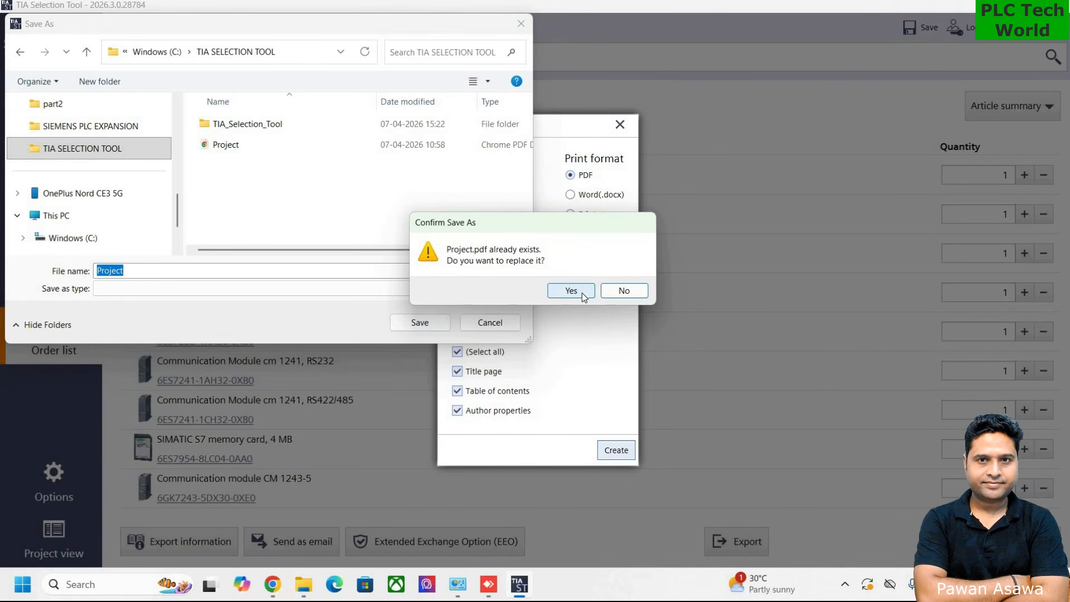
click(581, 293)
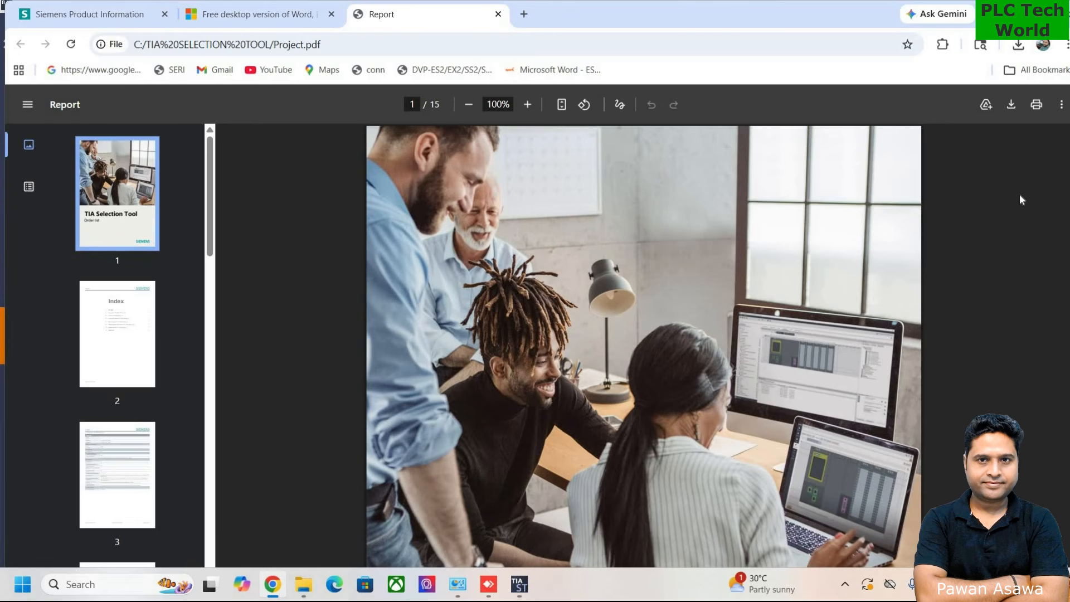
Page through the exported PDF report, examining its index, limits, device graphics and device slot list
key(Right)
key(Right)
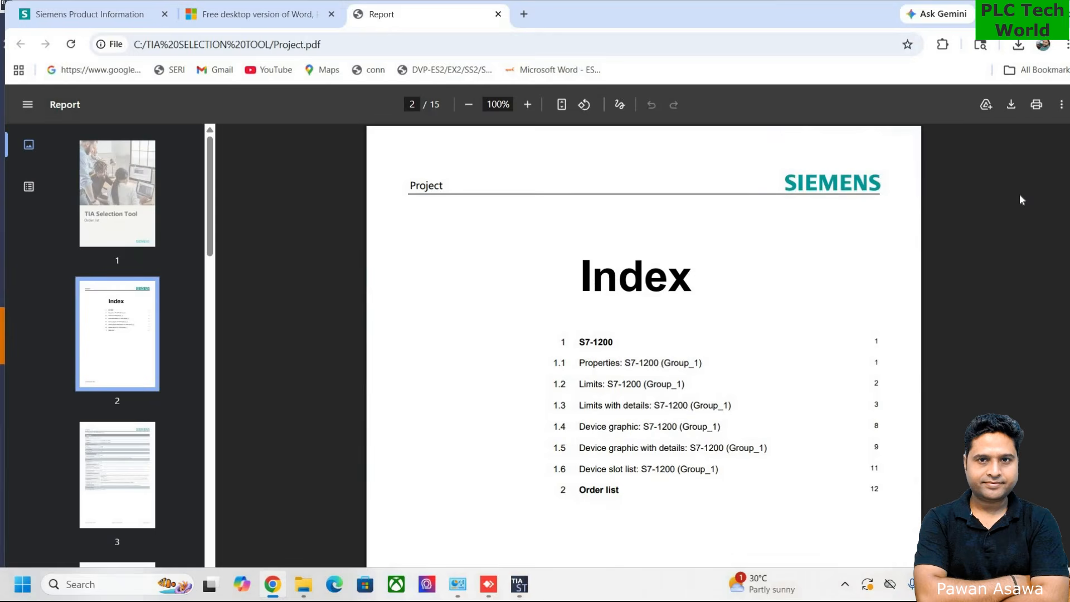
key(Right)
key(Right)
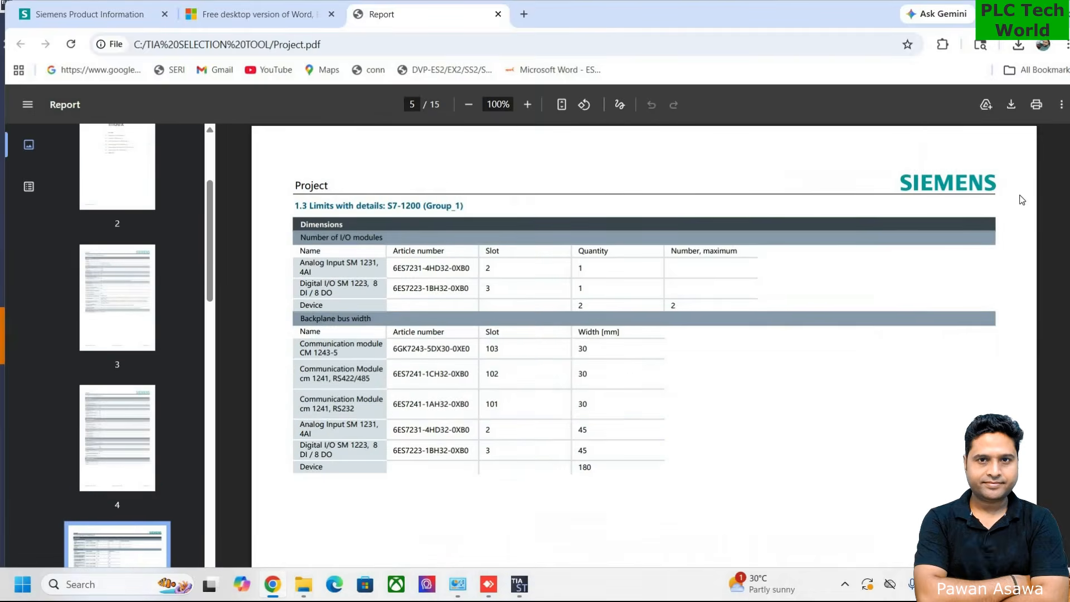
key(Right)
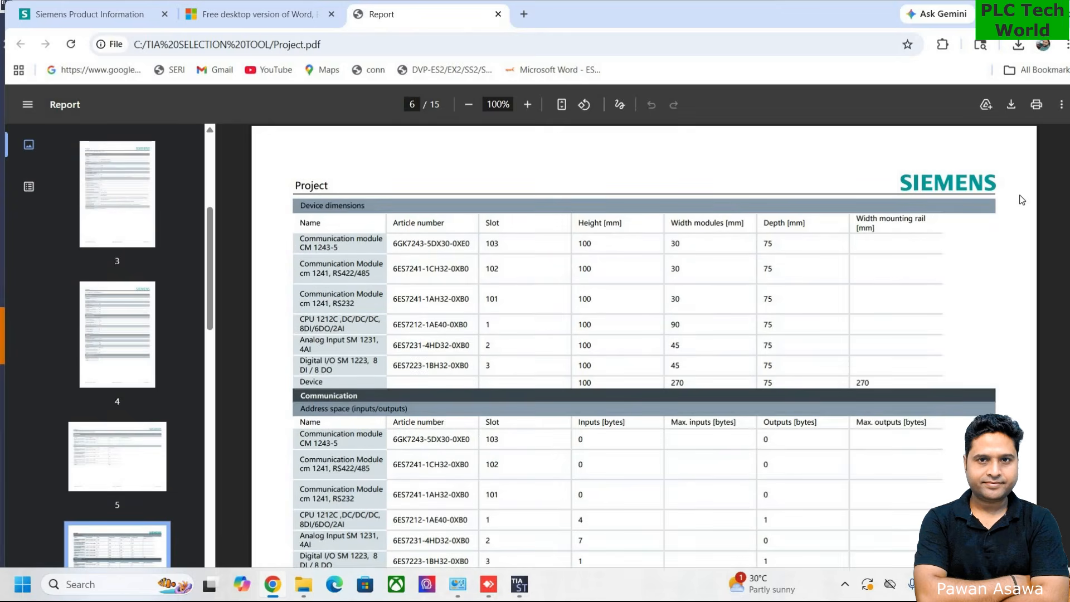
key(Right)
key(Right)
key(Right)
key(Right)
key(Right)
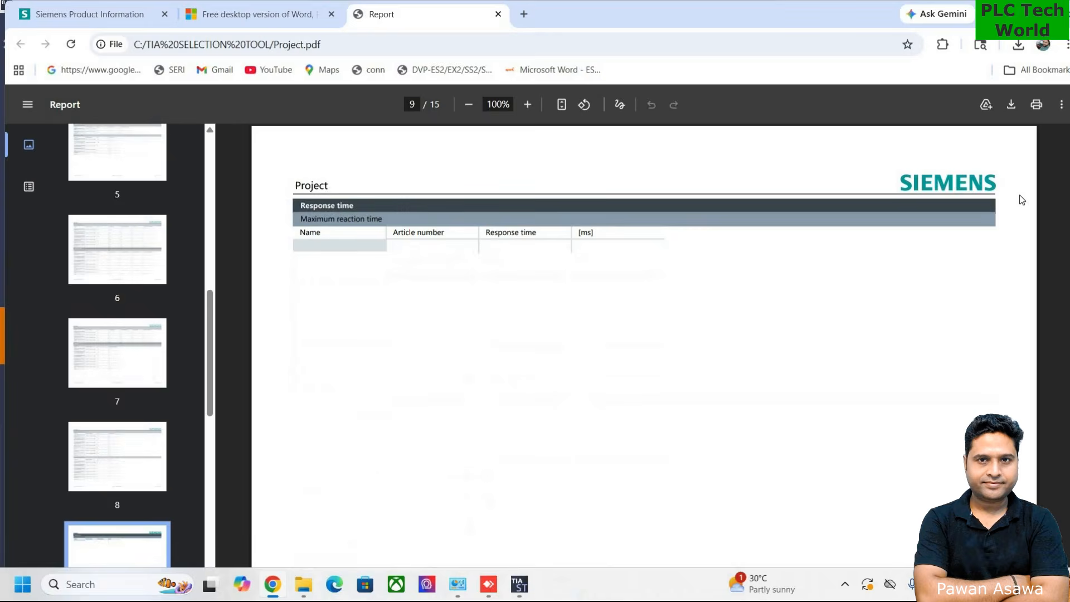
key(Left)
key(Right)
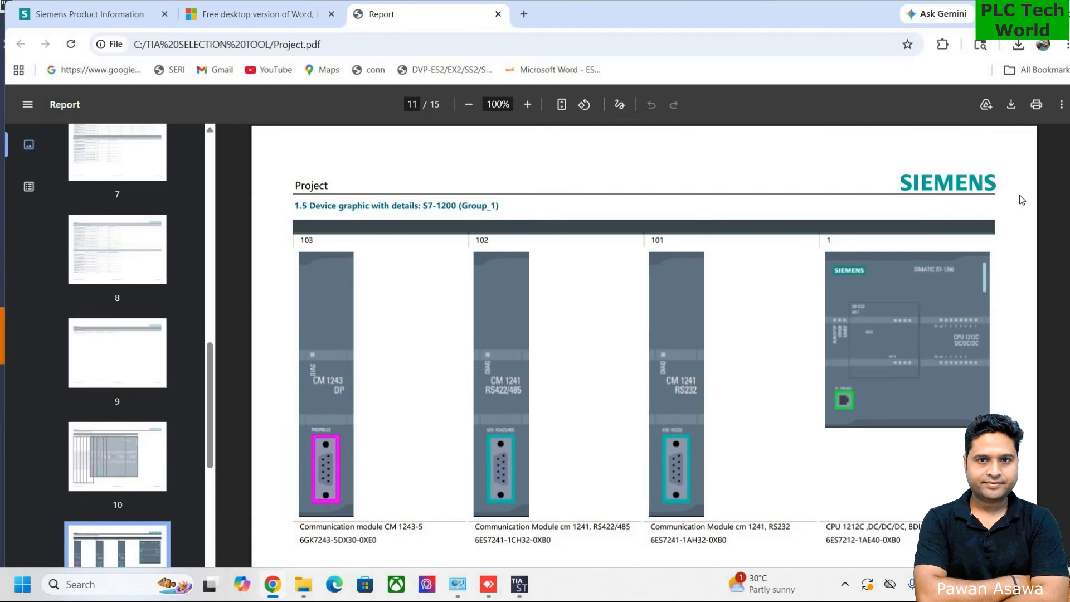
key(Right)
key(Right)
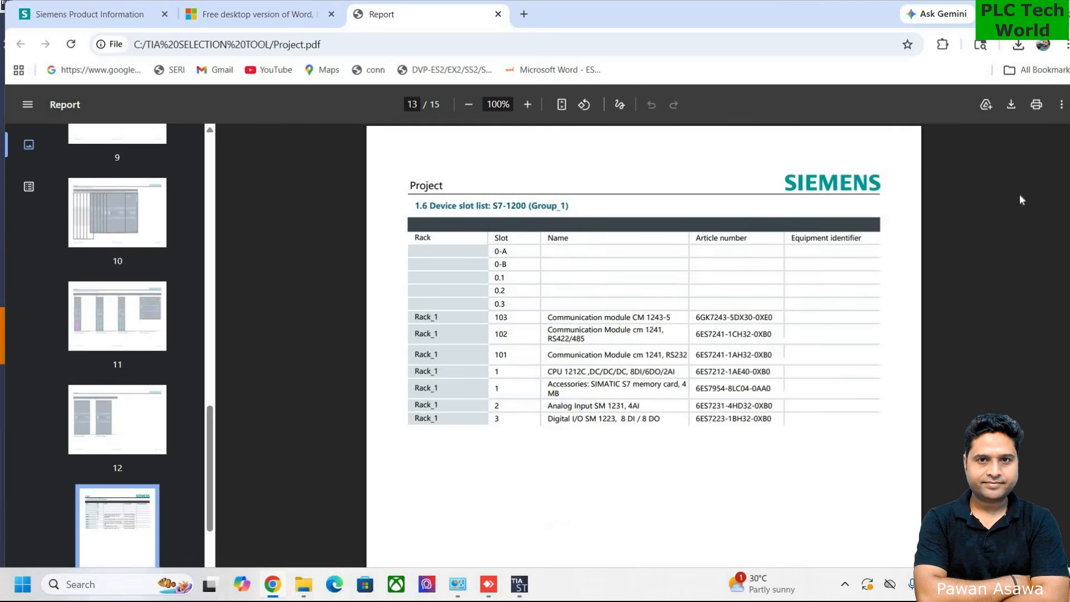
Examine the remaining pages of the PDF report that follow the device slot list
key(Right)
key(Left)
key(Right)
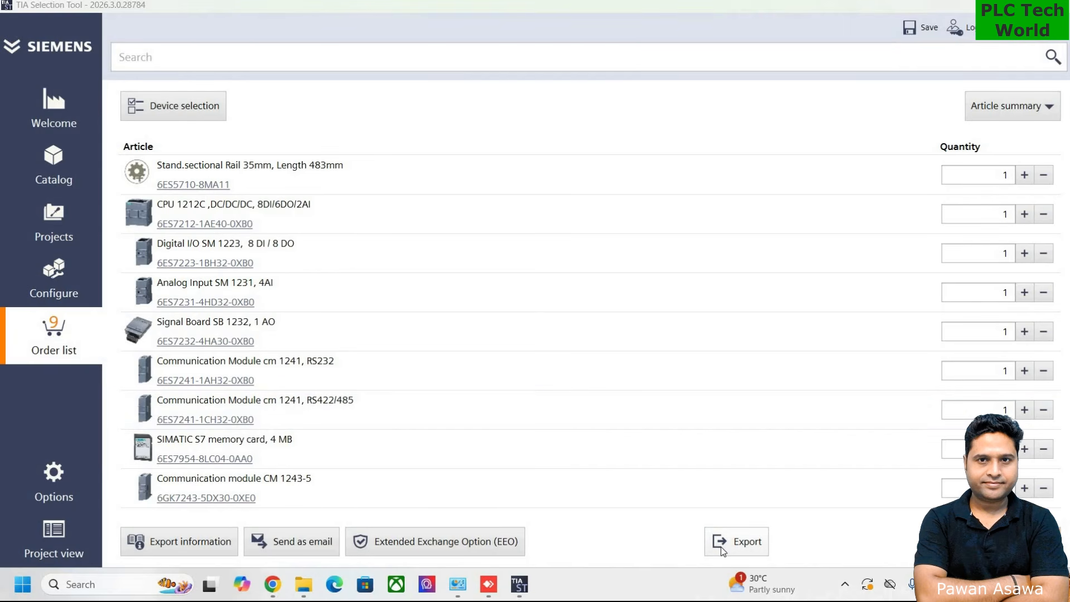
Export the order list from TIA Selection Tool as a CSV file to the TIA SELECTION TOOL folder, replacing the existing Project_1 file
click(752, 550)
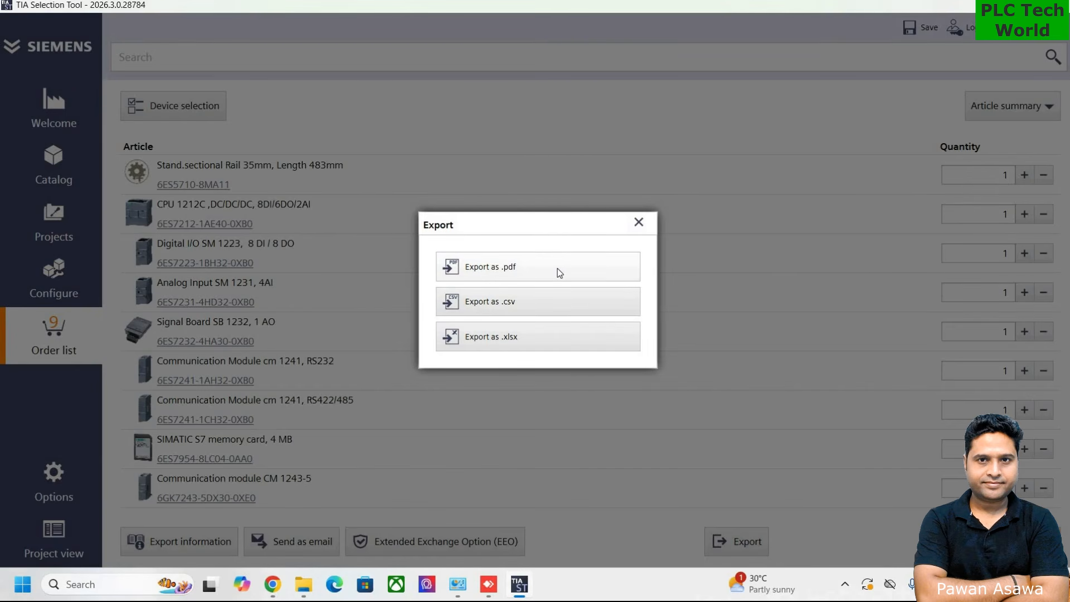
click(534, 315)
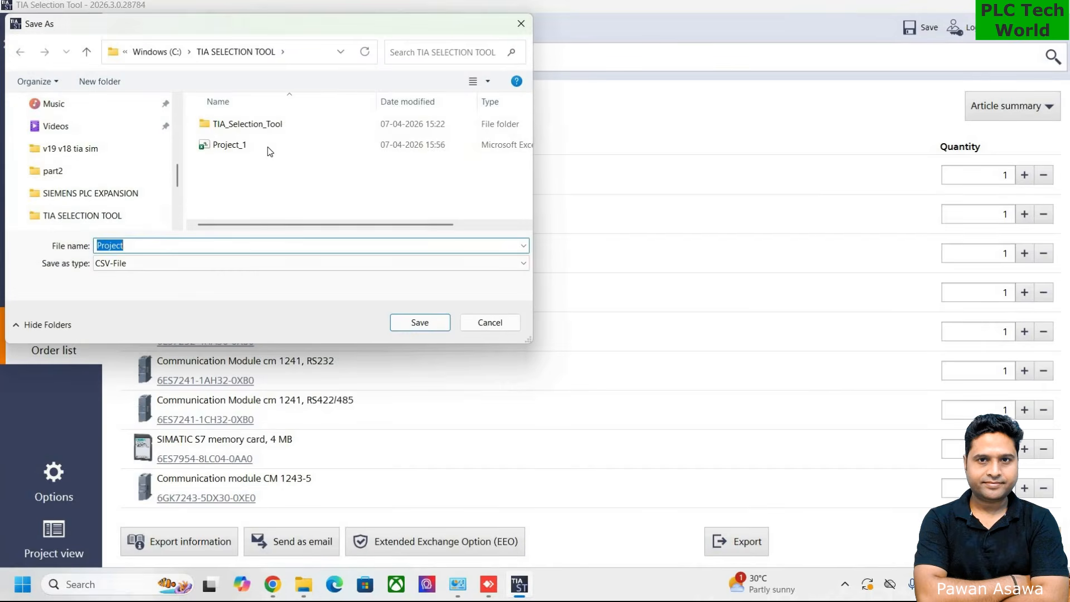
click(269, 151)
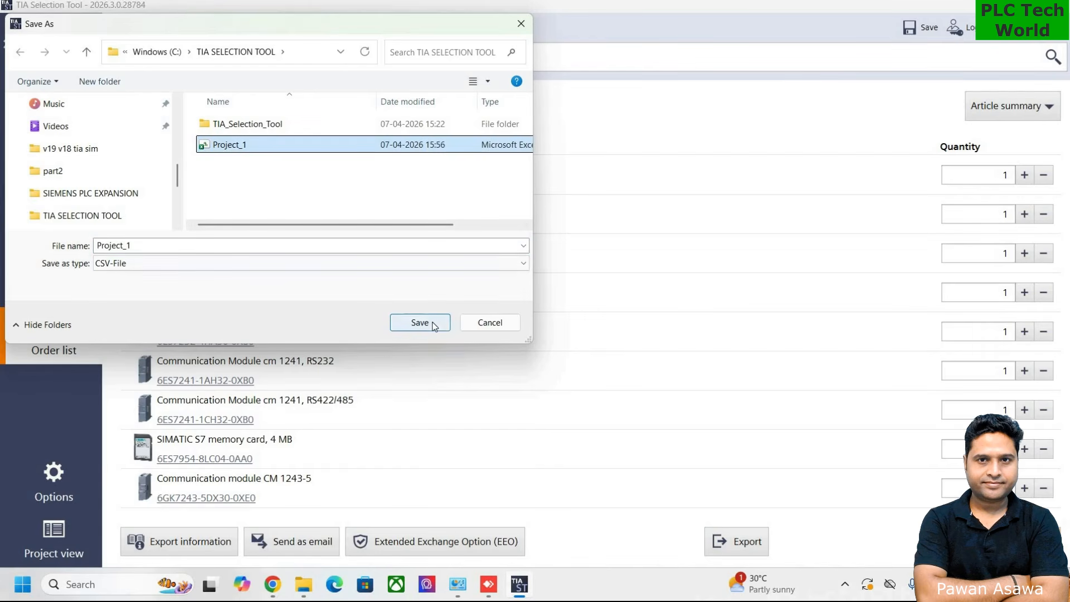
click(434, 326)
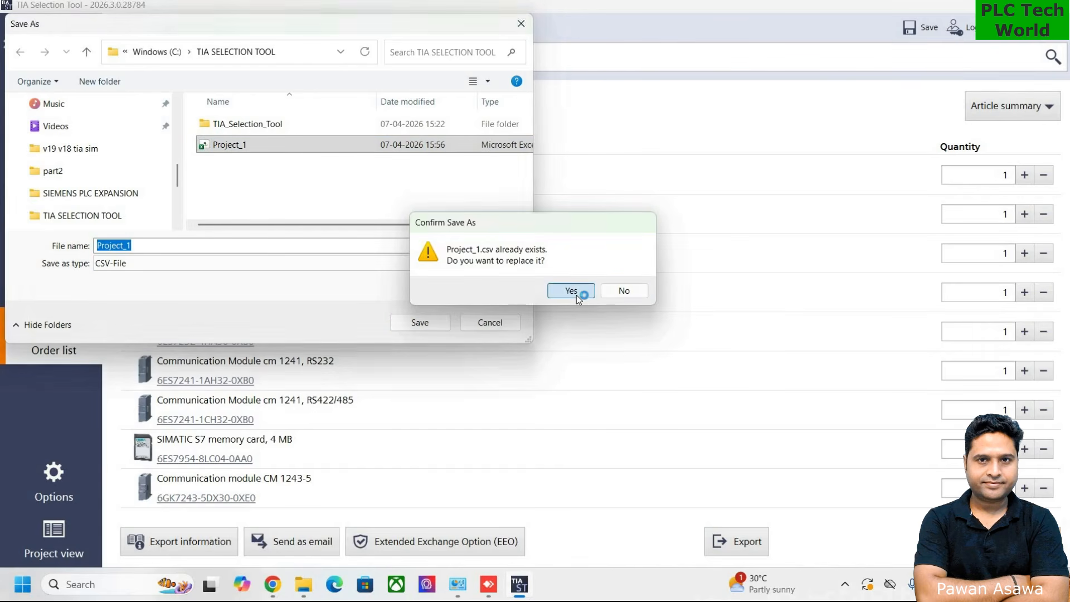
click(570, 290)
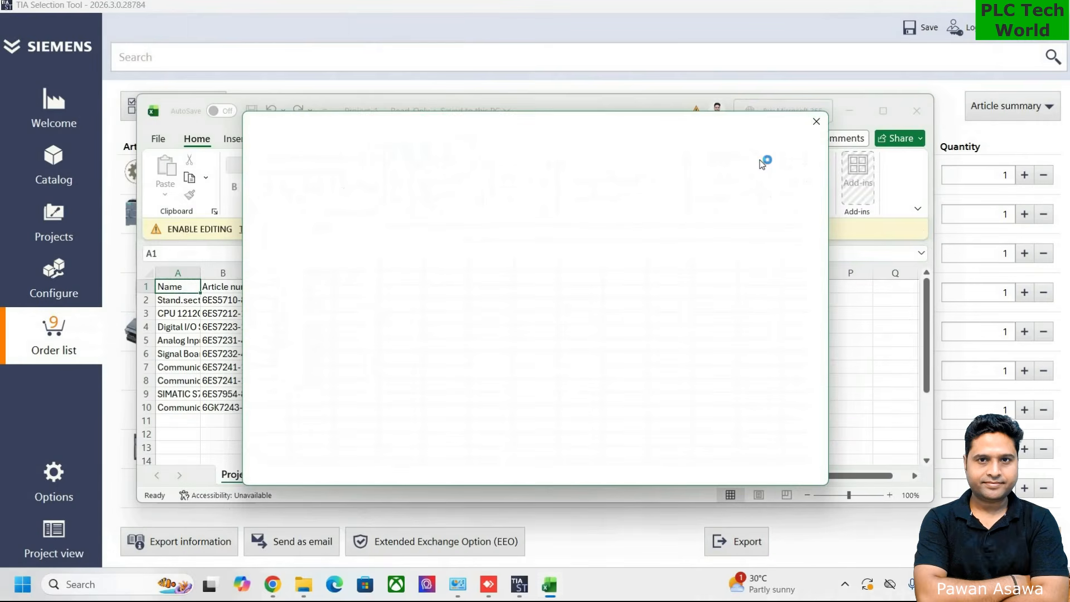
Dismiss Excel's start-up dialog and go through the article names in the Name column of the Project_1 sheet
click(816, 121)
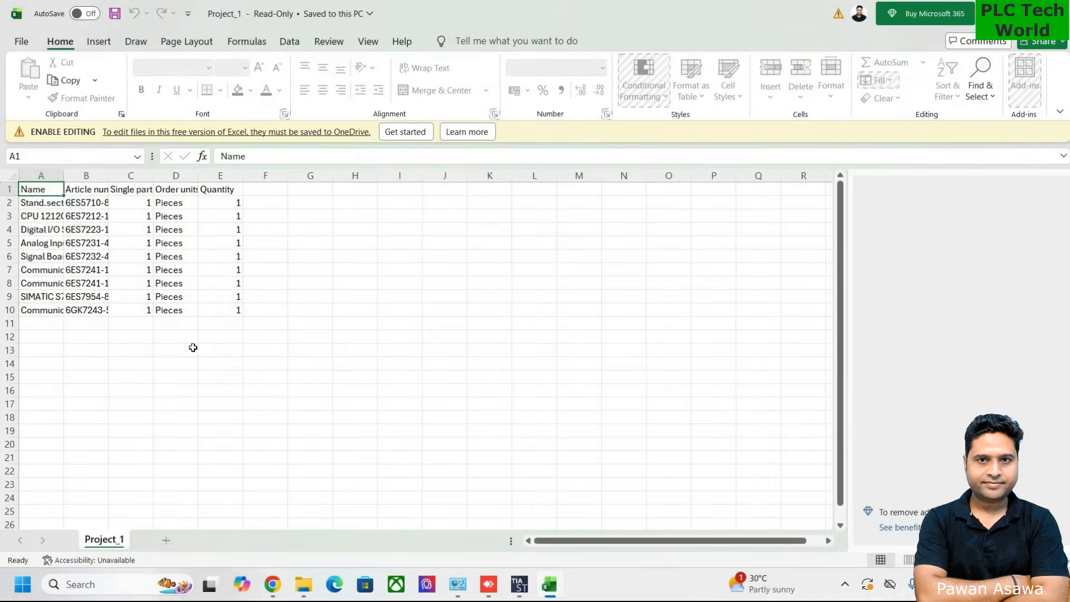
key(Down)
key(Down)
key(Down)
key(Down)
key(Down)
key(Down)
key(Down)
key(Down)
key(Down)
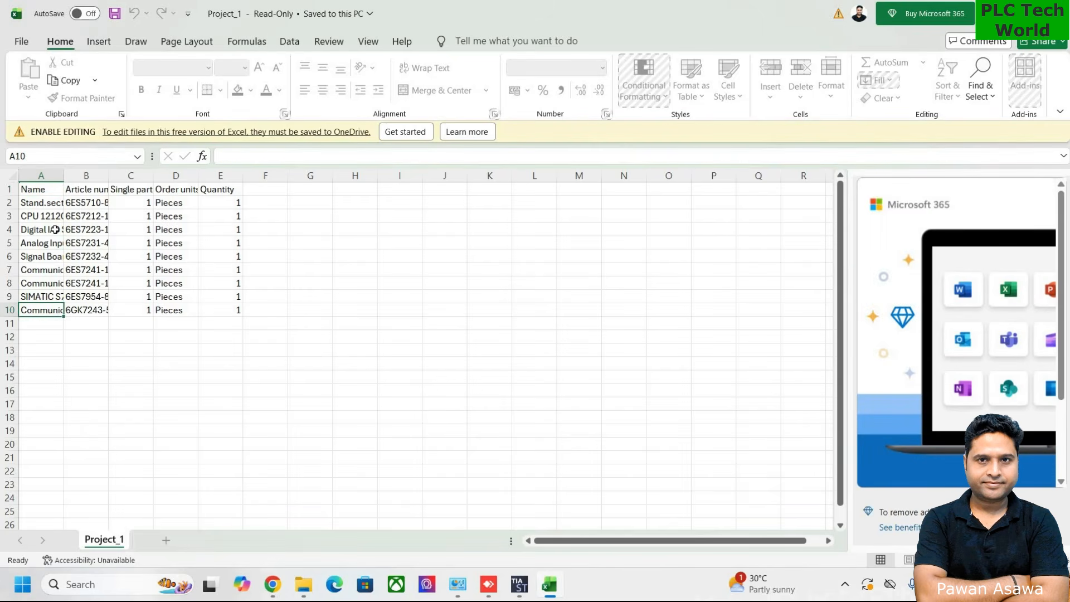
key(Up)
key(Up)
key(Up)
key(Up)
key(Up)
key(Up)
key(Up)
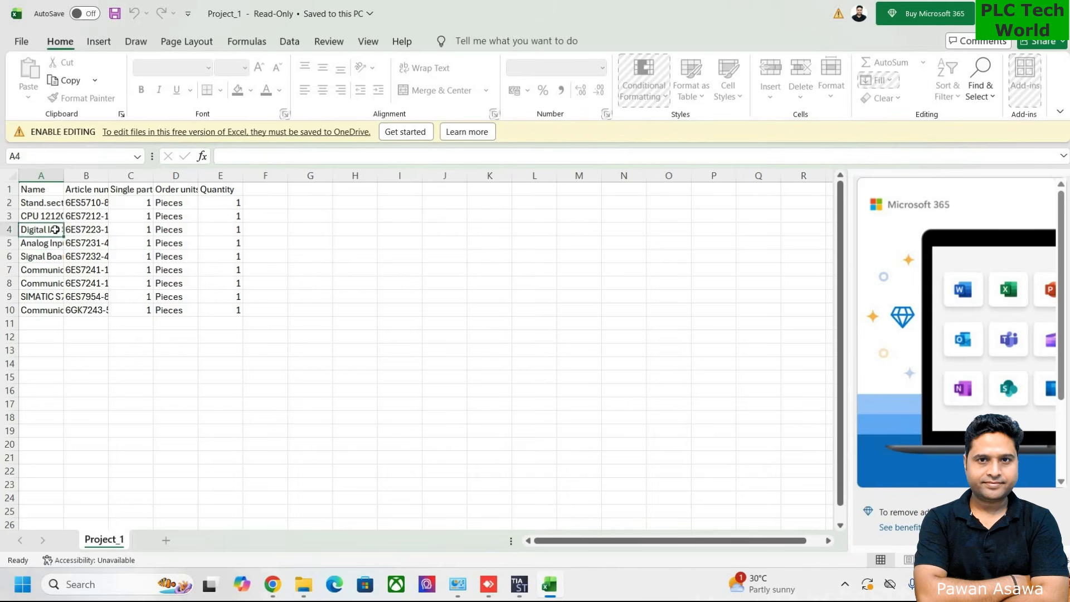
Go through the article numbers in column B of the exported sheet, from the first article down past the last
key(Right)
key(Up)
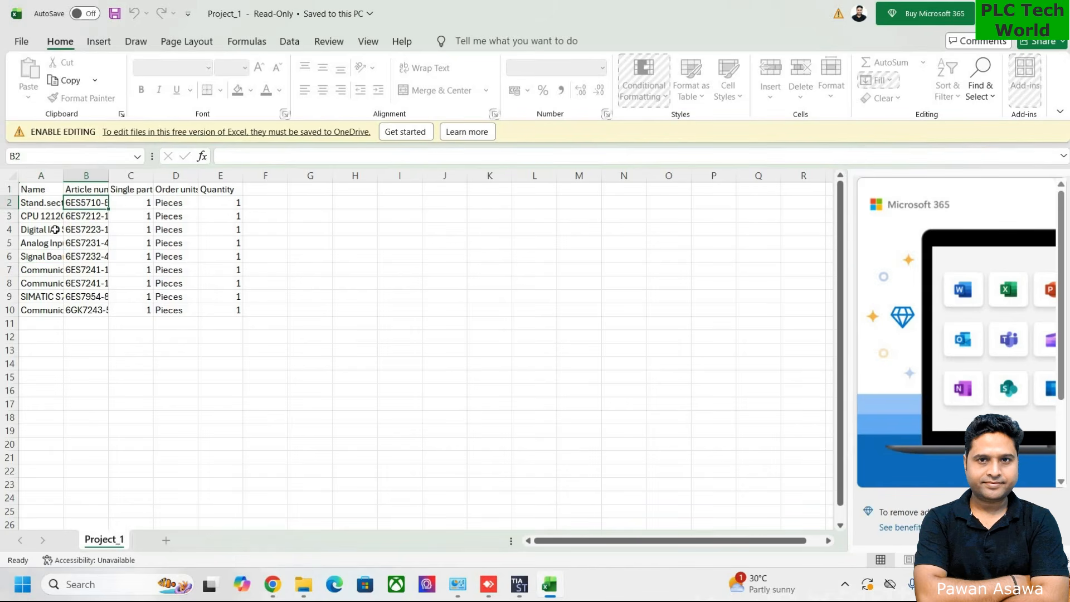
key(Down)
key(Down)
key(Down)
key(Down)
key(Down)
key(Down)
key(Down)
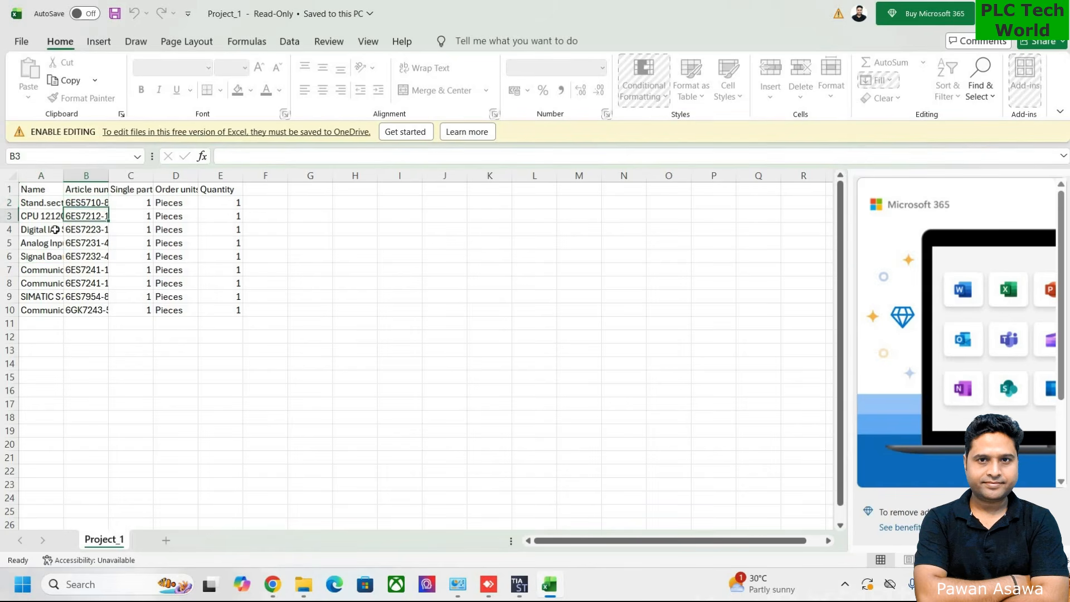
key(Down)
key(Down)
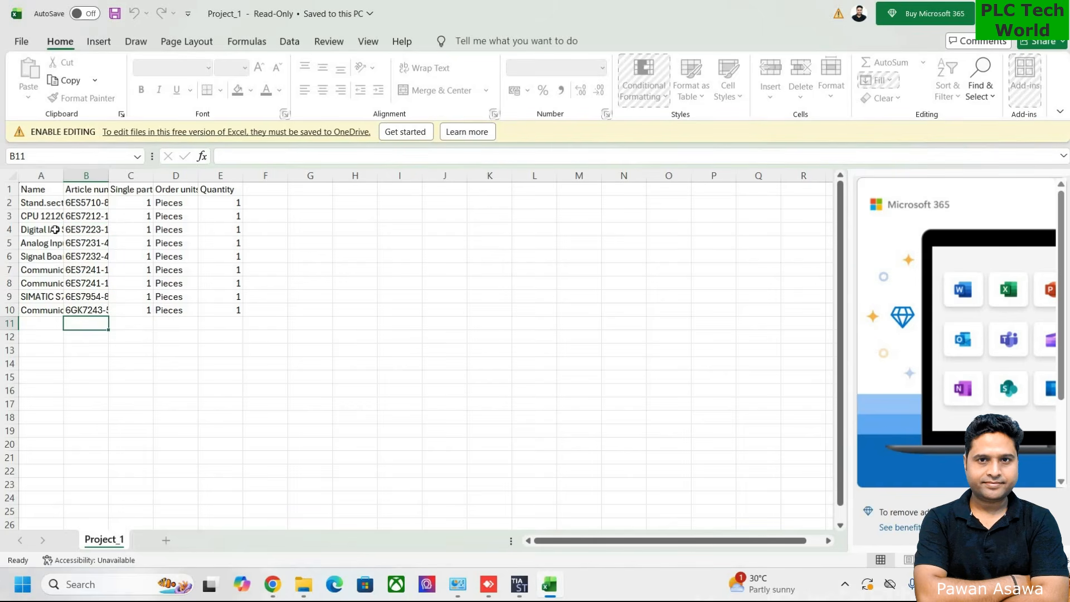
Look over the order units column of the exported sheet and close the Project_1 workbook
key(Right)
key(Right)
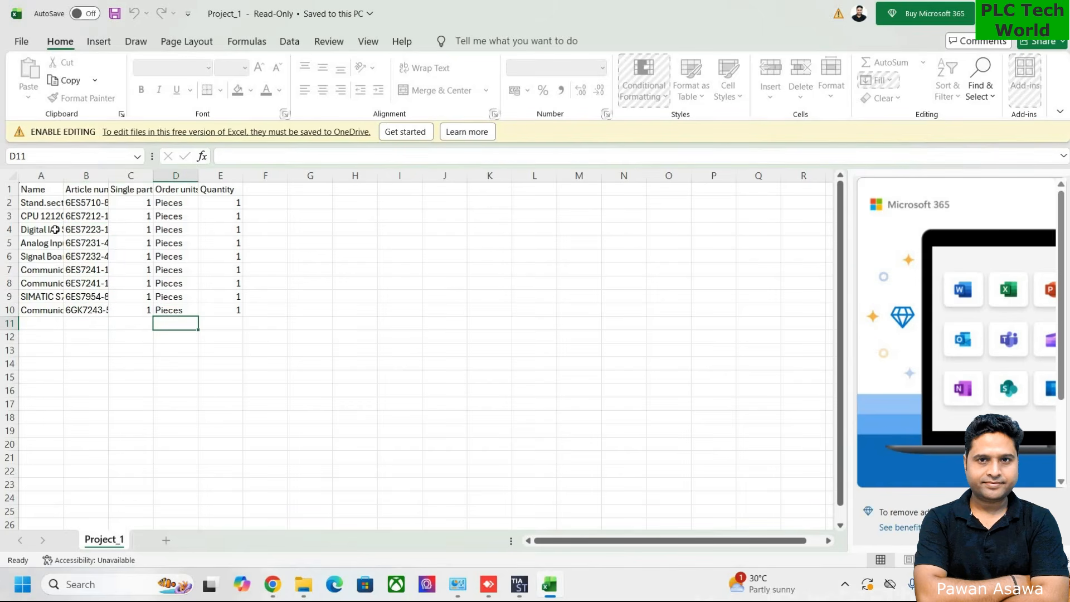
key(Up)
key(Up)
key(Up)
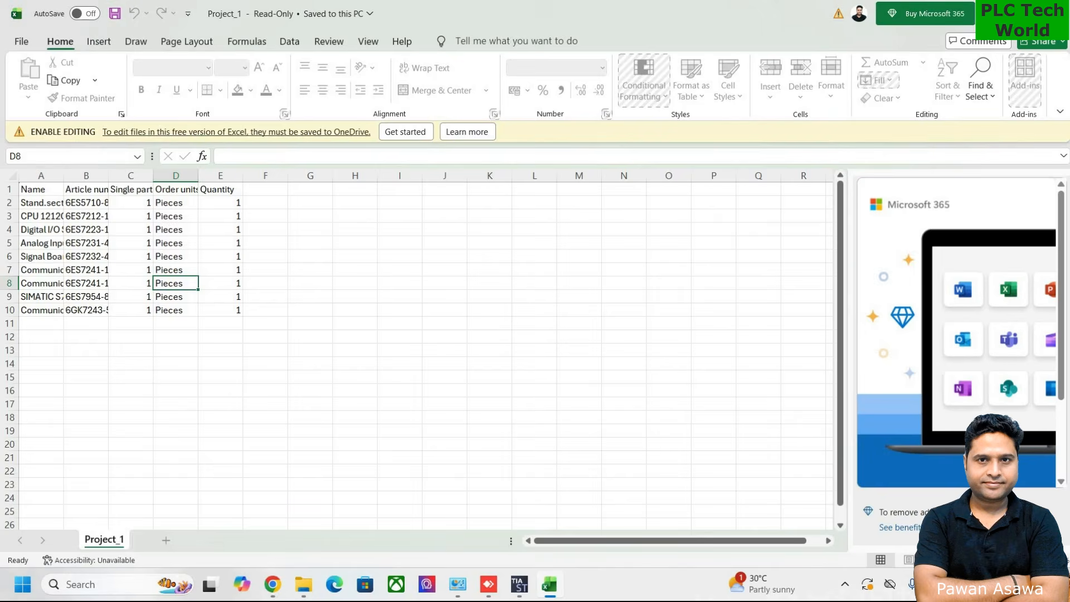
click(1054, 14)
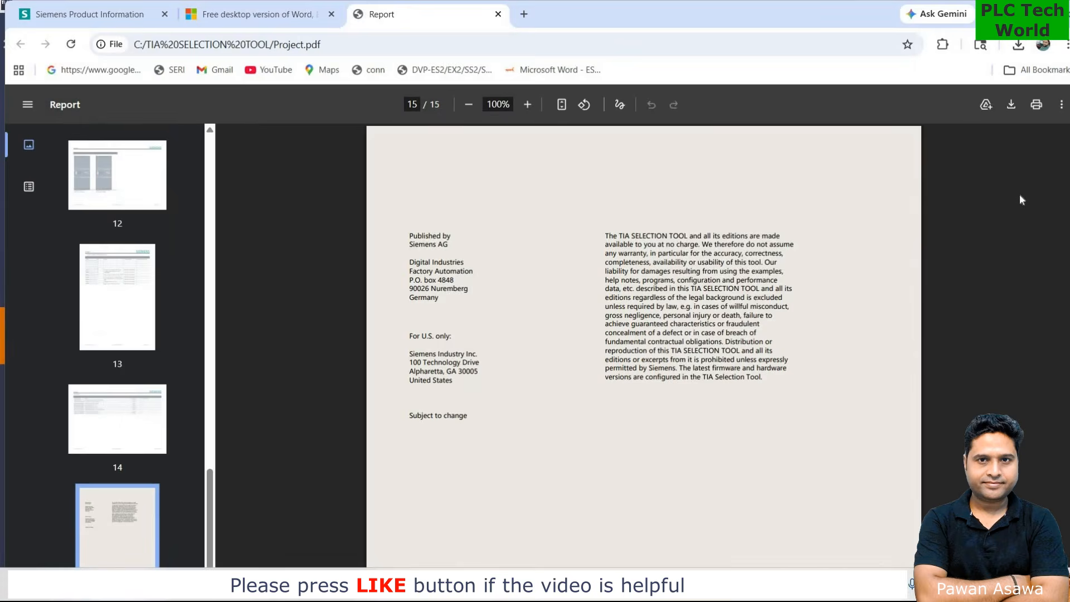
Review the PDF report in the browser backwards from its last page through the device graphics to the response time page
scroll(1020, 198, up, 10)
scroll(1022, 200, up, 15)
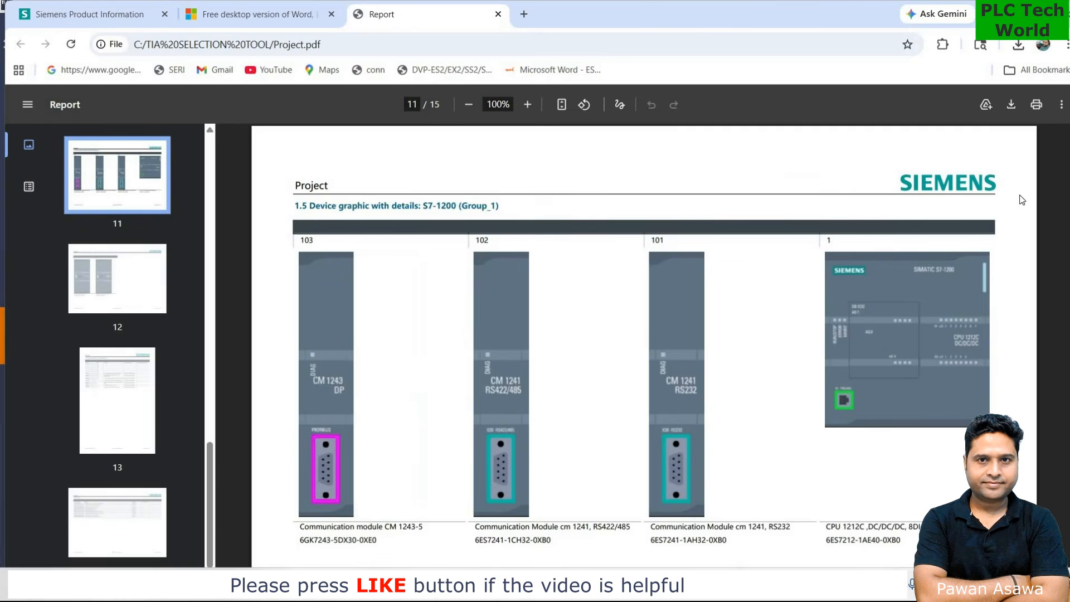
scroll(1022, 200, up, 15)
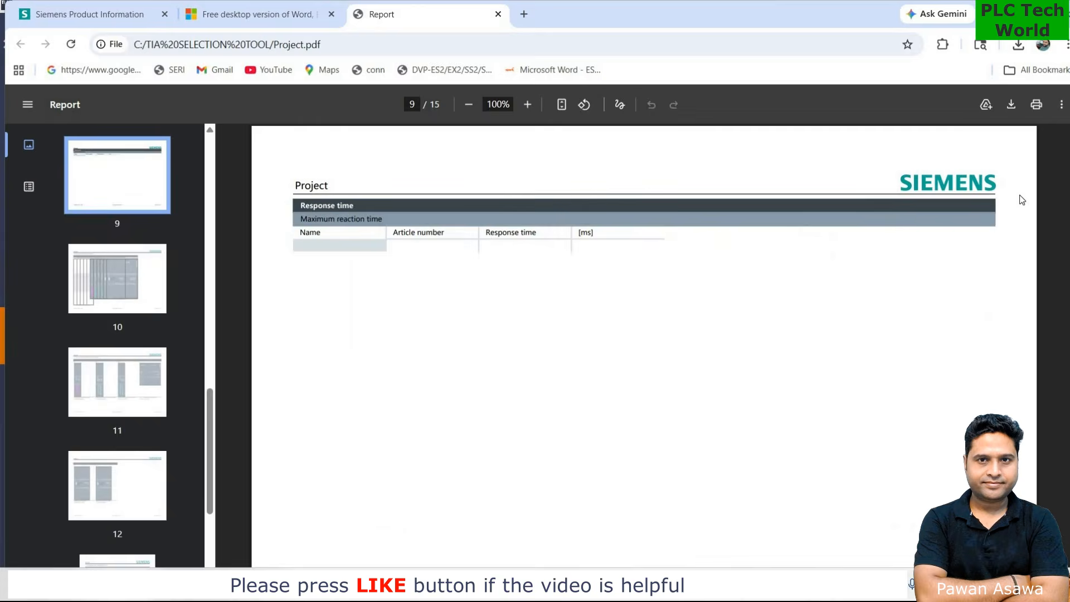